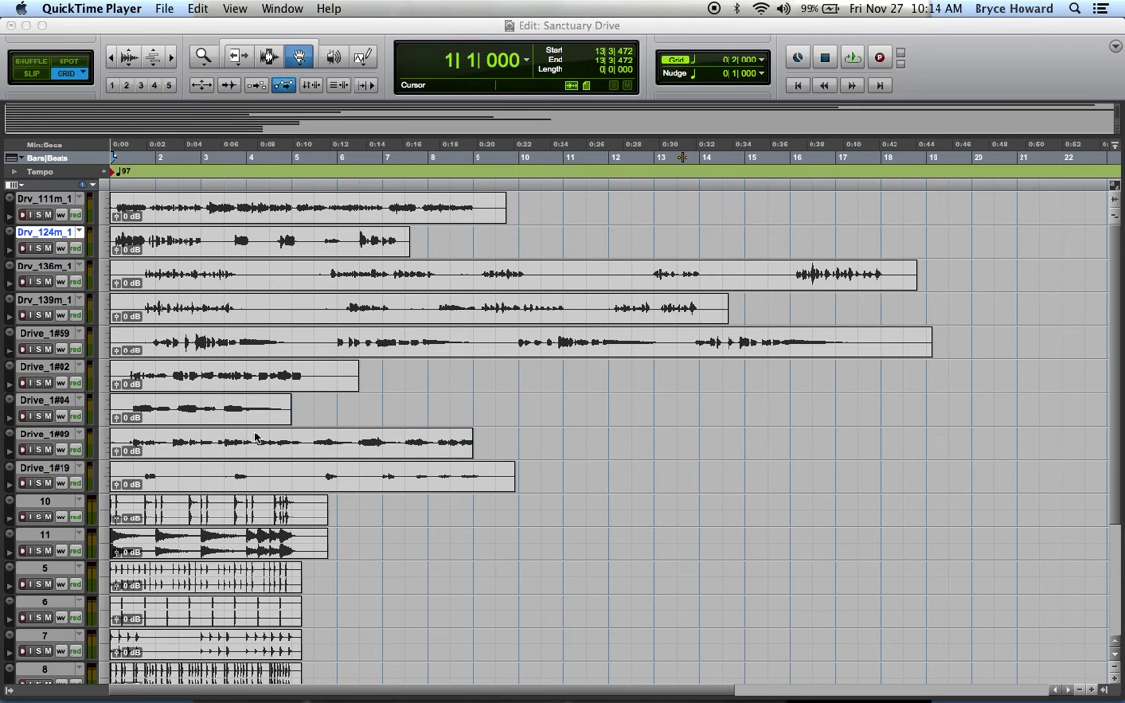
- Switch to the Sanctuary Drive session and select the tracks from Drv_111m_1 to track 8
{"action": "left_click", "coordinate": [50, 202]}
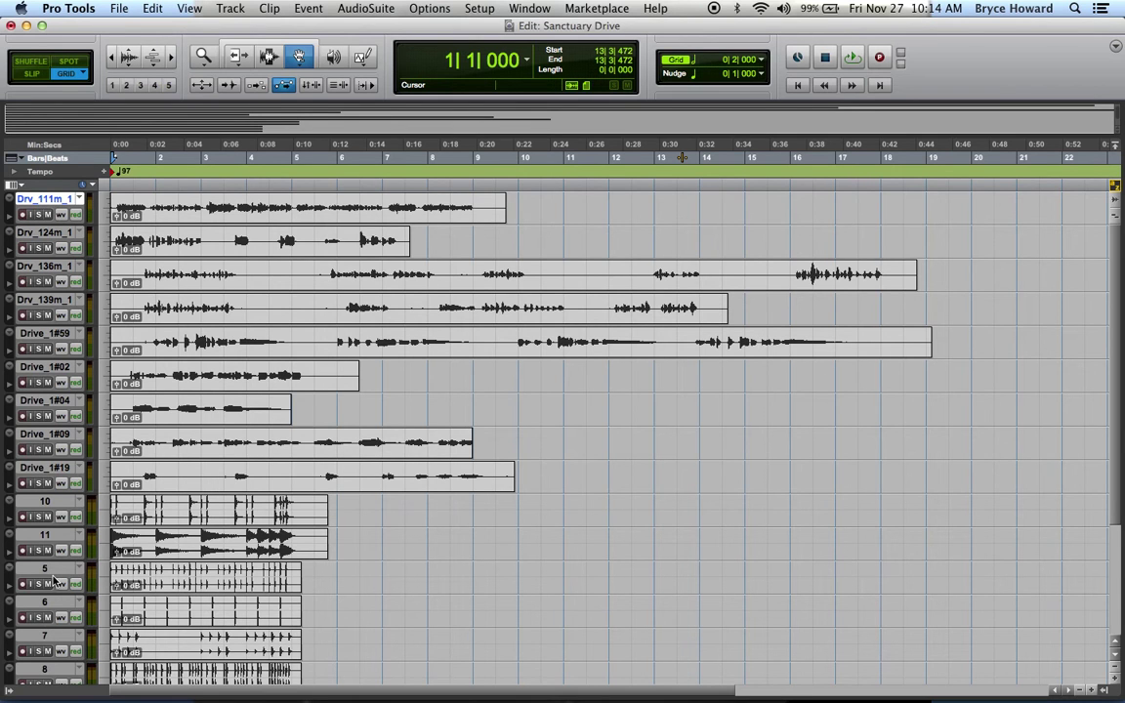
{"action": "left_click", "coordinate": [50, 673], "text": "shift"}
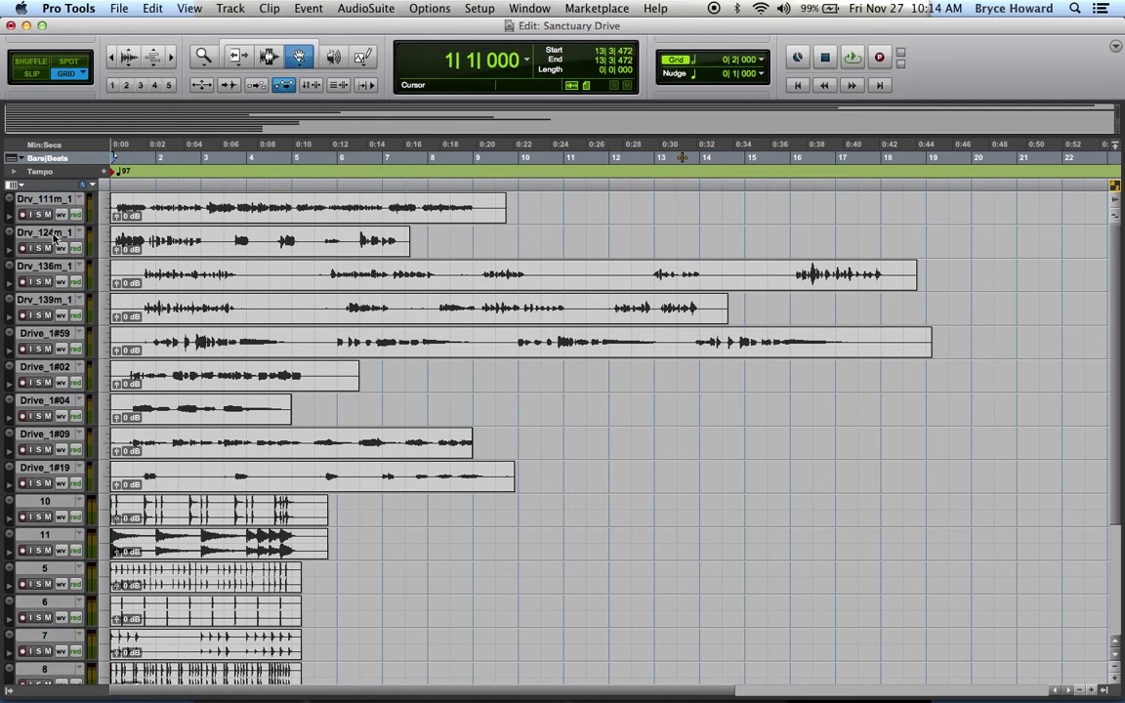
{"action": "left_click_drag", "start_coordinate": [385, 664], "coordinate": [139, 241]}
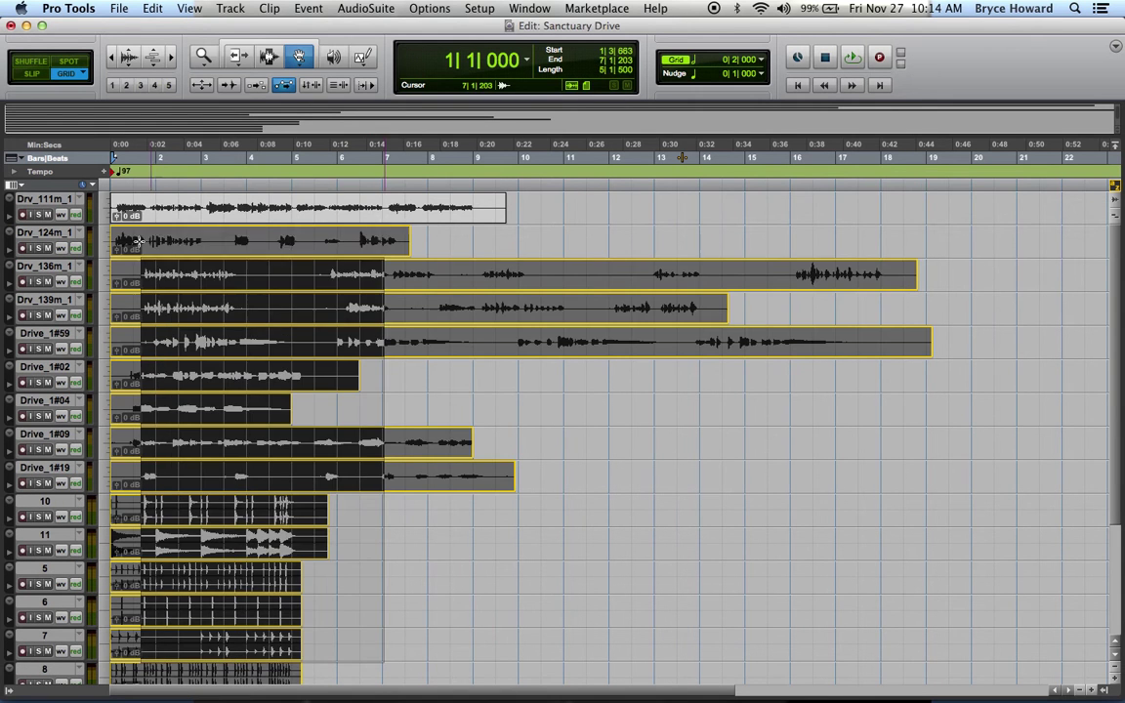
{"action": "left_click", "coordinate": [342, 230]}
{"action": "left_click_drag", "start_coordinate": [467, 249], "coordinate": [593, 157]}
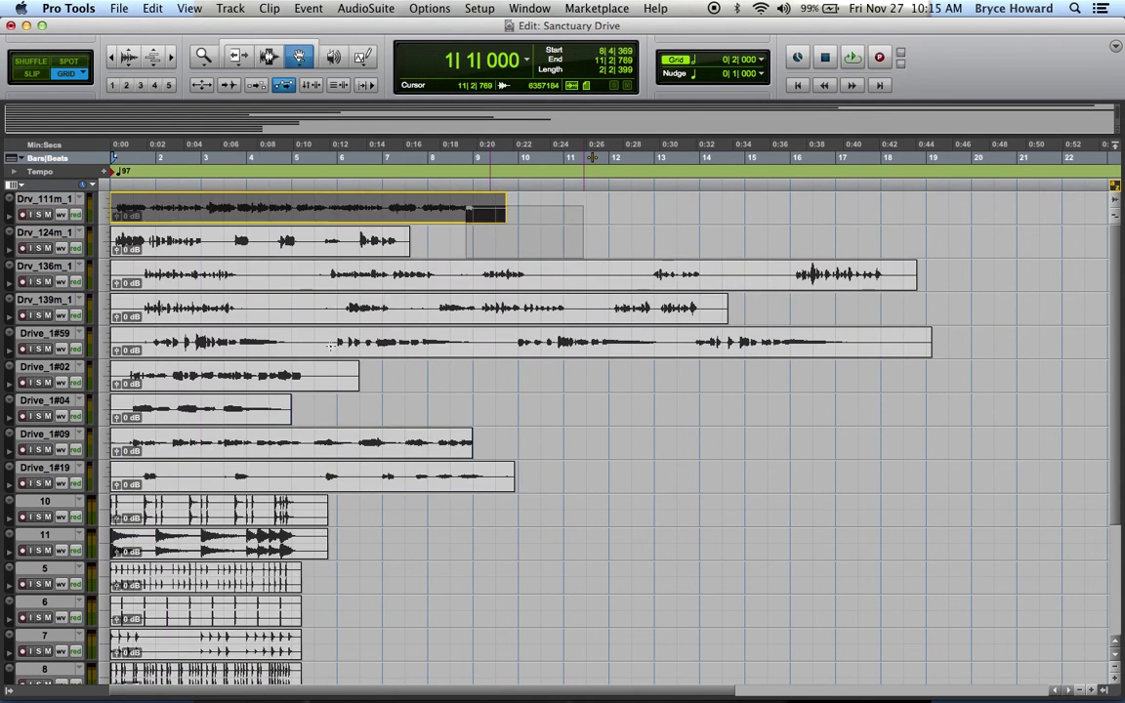
{"action": "key", "text": "super+a"}
{"action": "scroll", "coordinate": [435, 329], "scroll_direction": "down", "scroll_amount": 2}
{"action": "scroll", "coordinate": [434, 329], "scroll_direction": "up", "scroll_amount": 2}
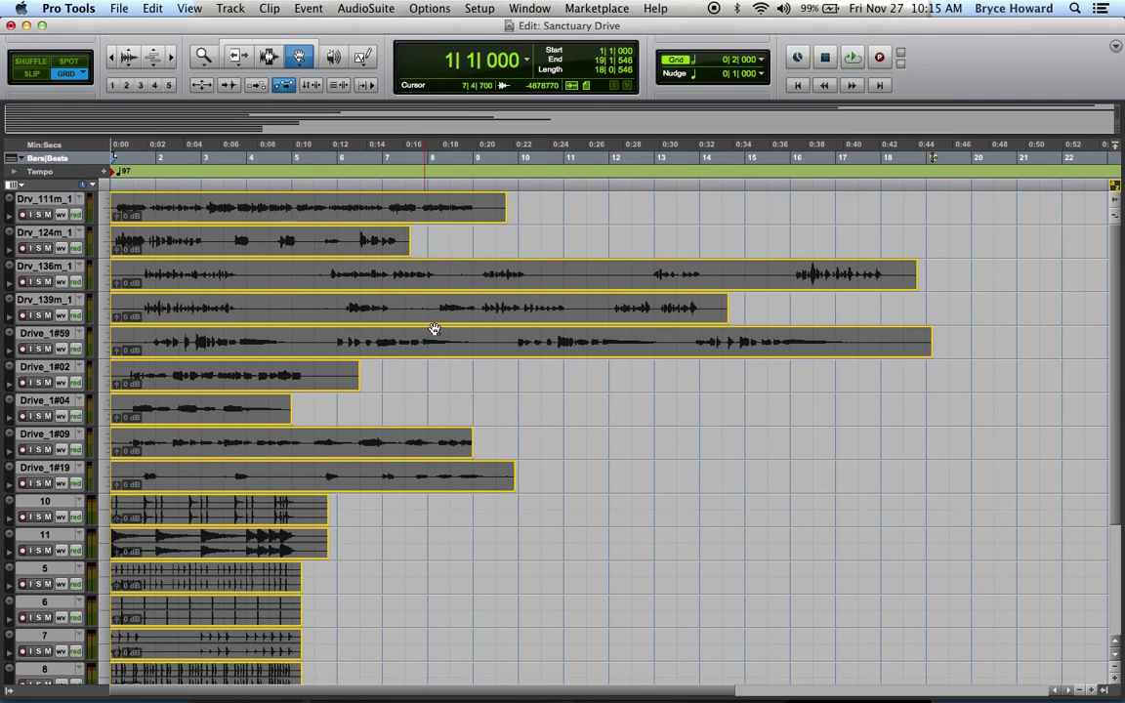
{"action": "left_click", "coordinate": [451, 390]}
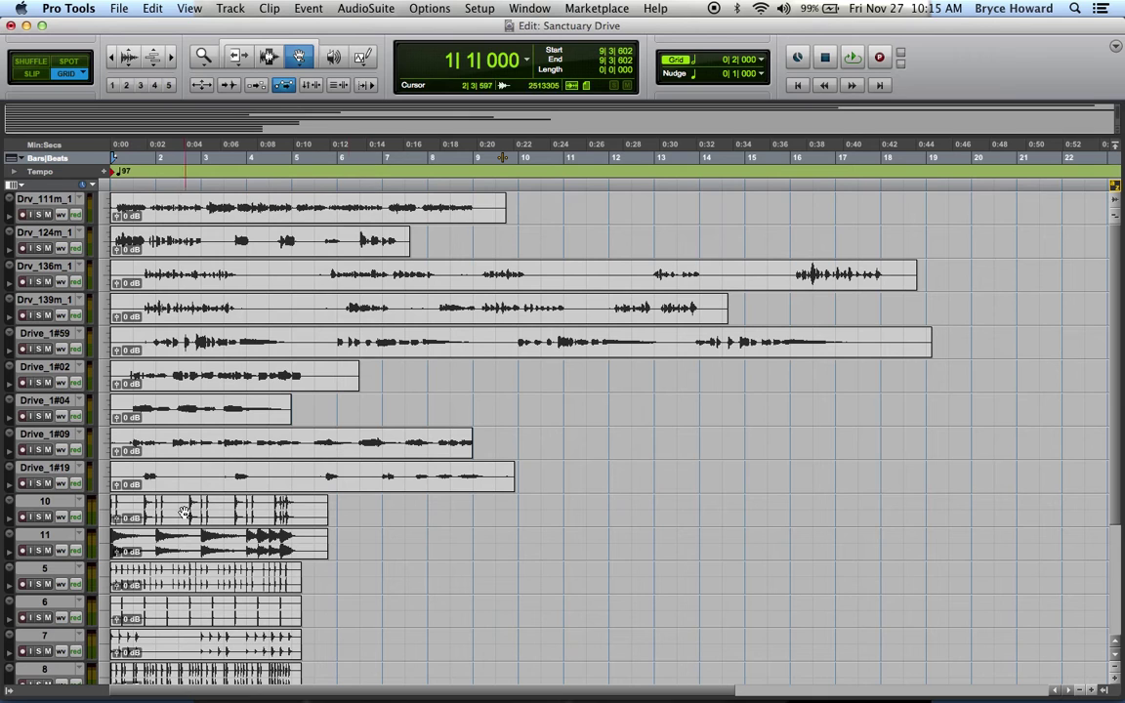
{"action": "left_click", "coordinate": [48, 199]}
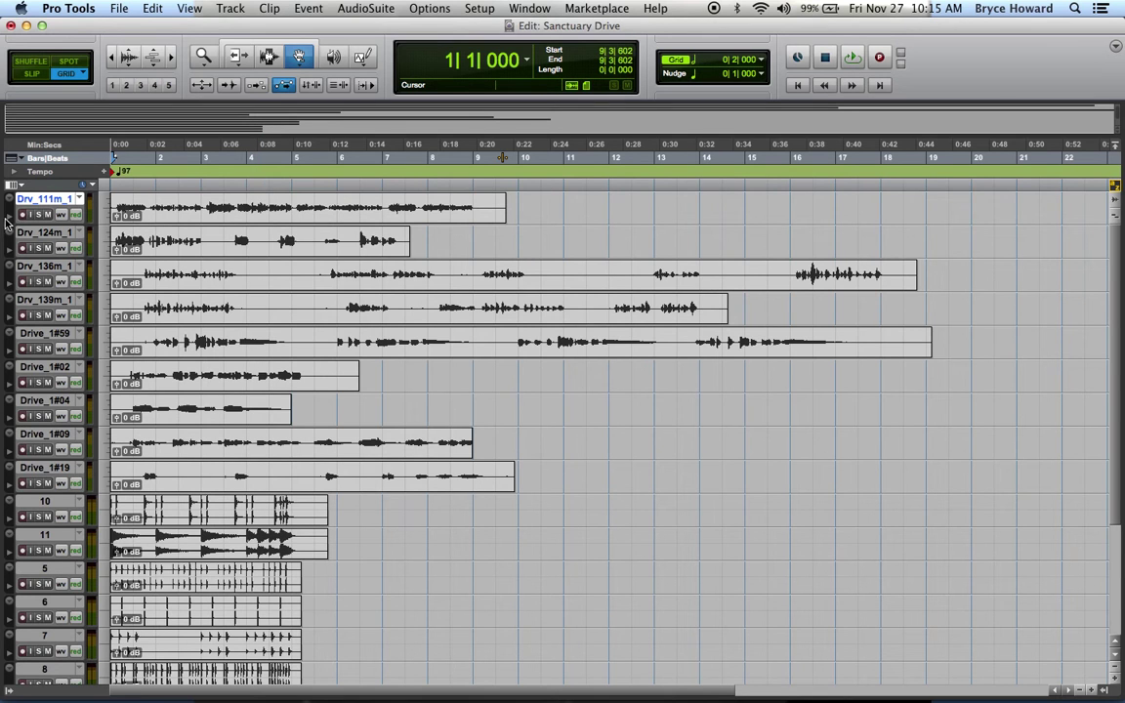
- Turn on the Track Color view so colour strips appear beside every track name
{"action": "left_click", "coordinate": [19, 187]}
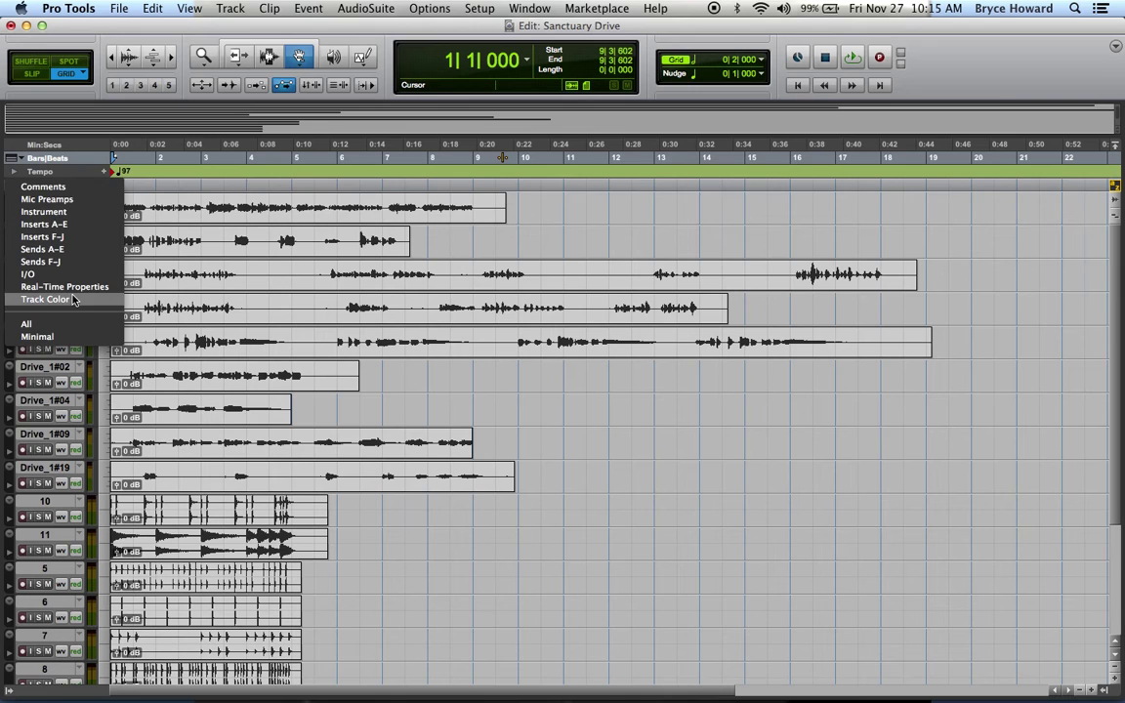
{"action": "left_click", "coordinate": [73, 299]}
{"action": "left_click", "coordinate": [15, 186]}
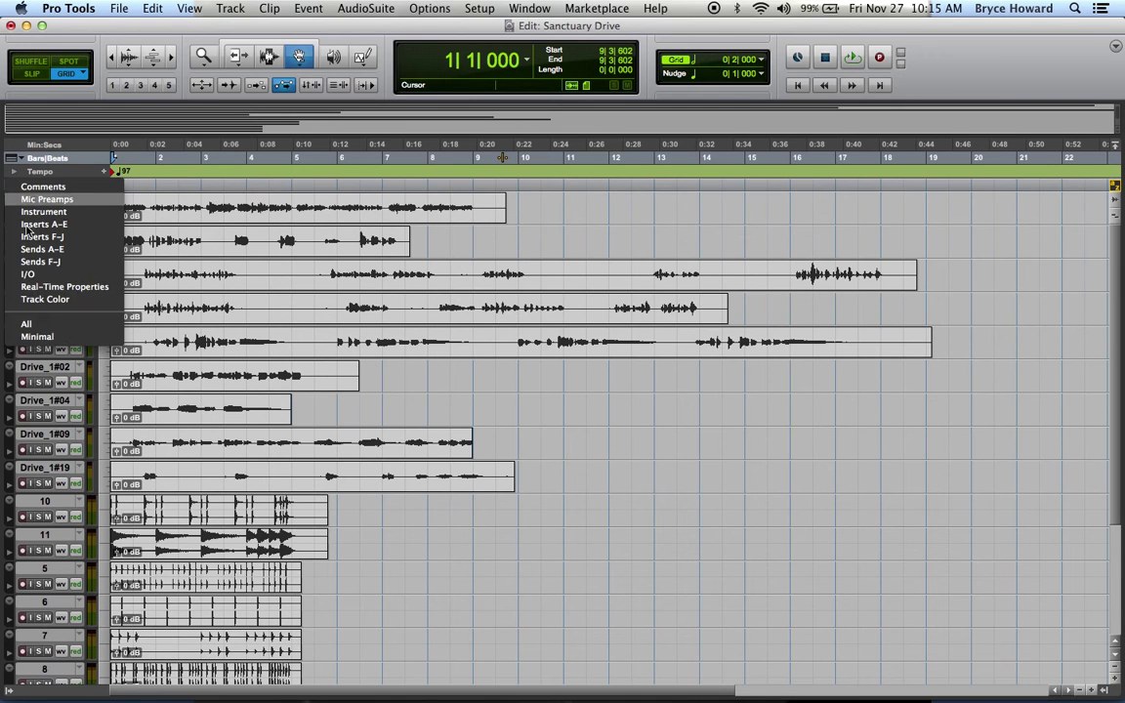
{"action": "left_click", "coordinate": [58, 303]}
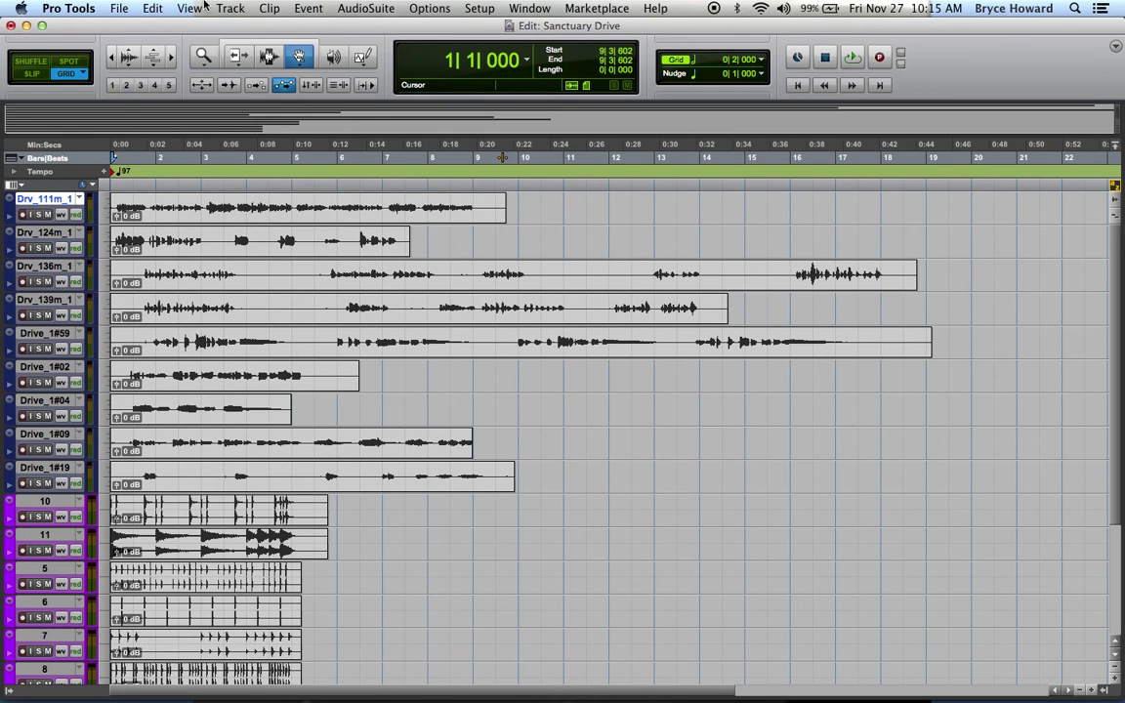
{"action": "left_click", "coordinate": [201, 7]}
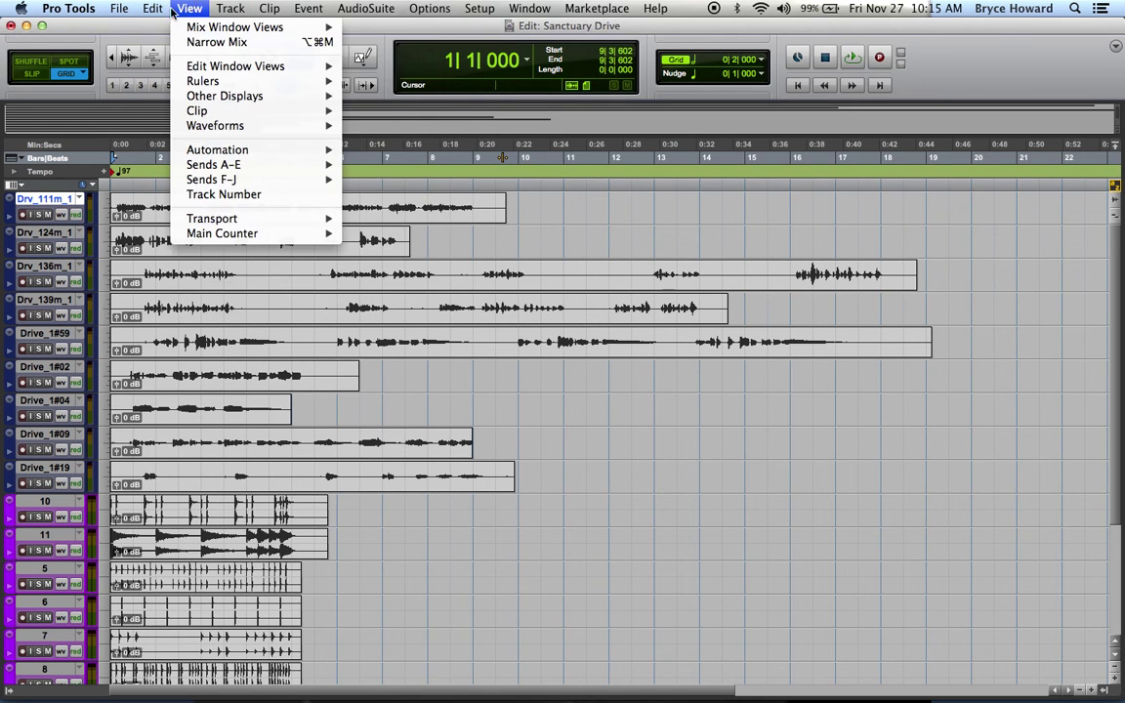
{"action": "mouse_move", "coordinate": [245, 65]}
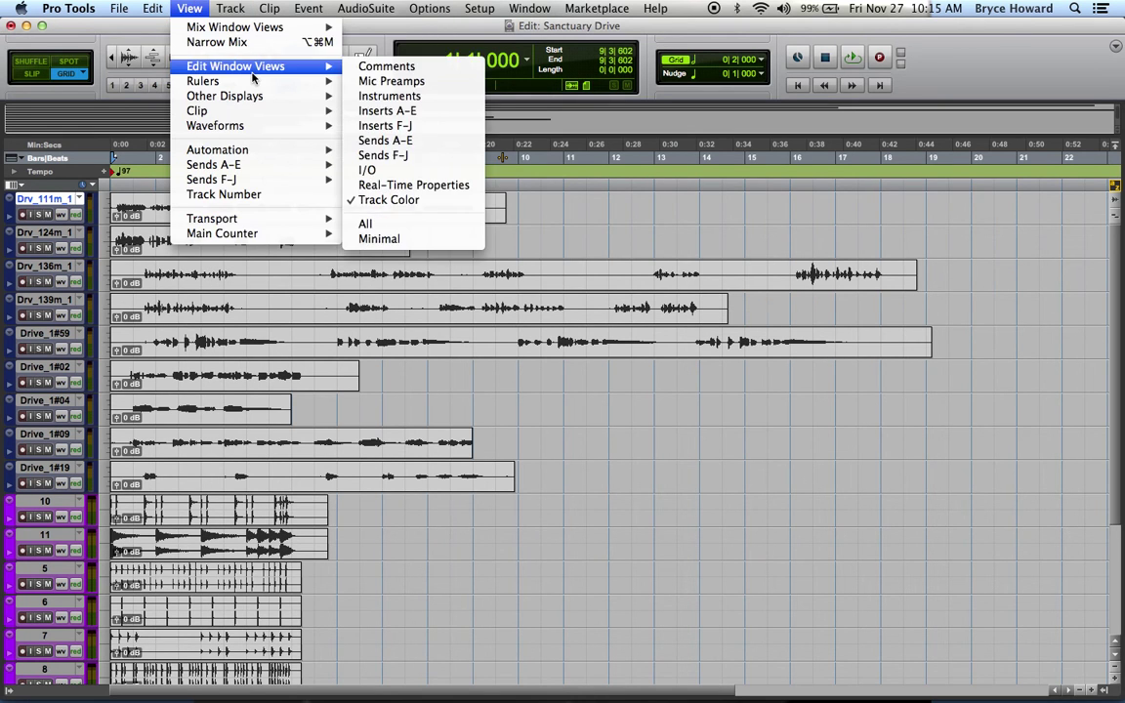
{"action": "left_click", "coordinate": [389, 199]}
{"action": "left_click", "coordinate": [189, 7]}
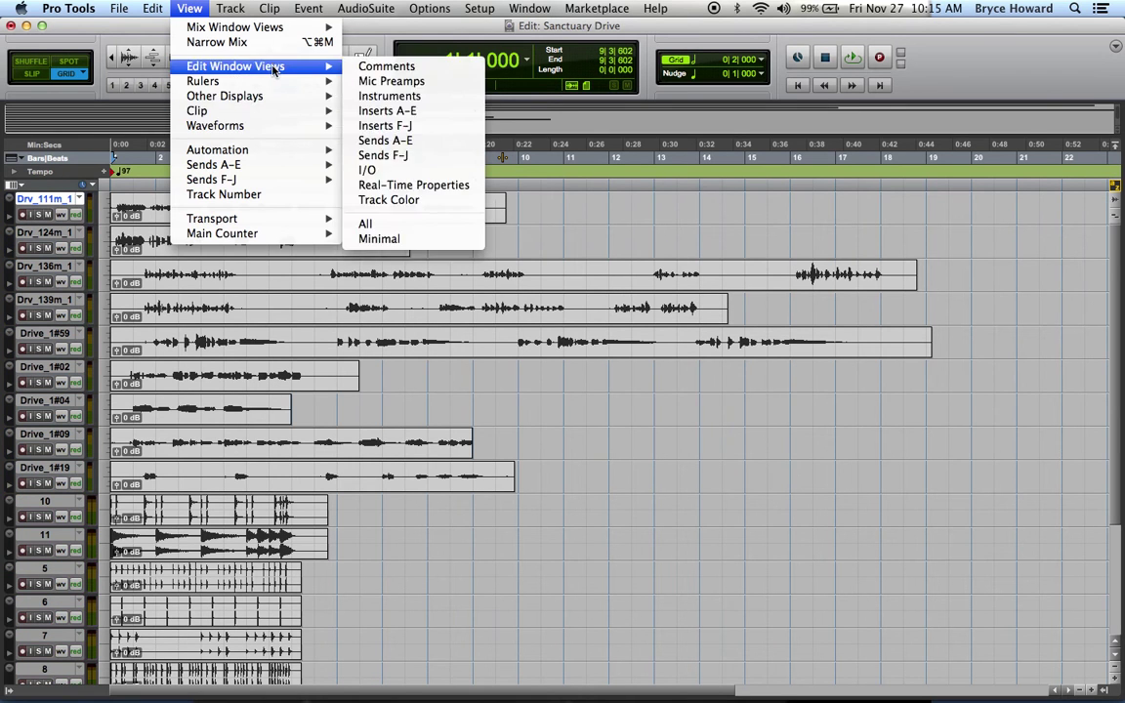
{"action": "mouse_move", "coordinate": [293, 65]}
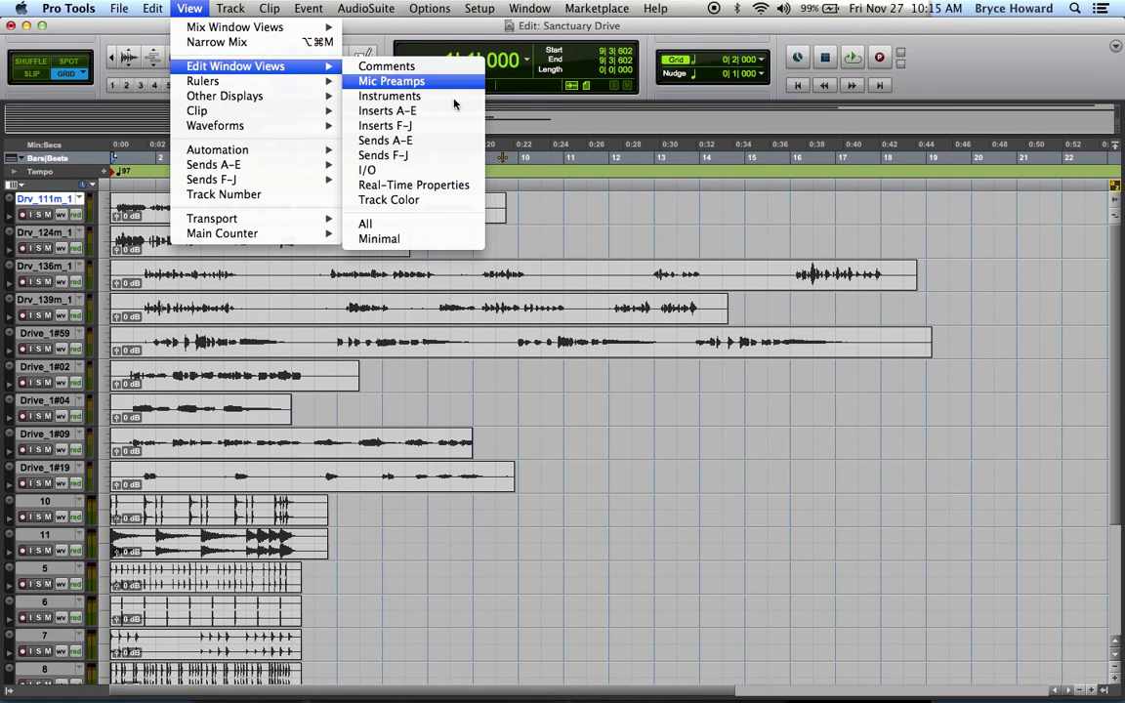
{"action": "left_click", "coordinate": [376, 184]}
{"action": "left_click", "coordinate": [13, 185]}
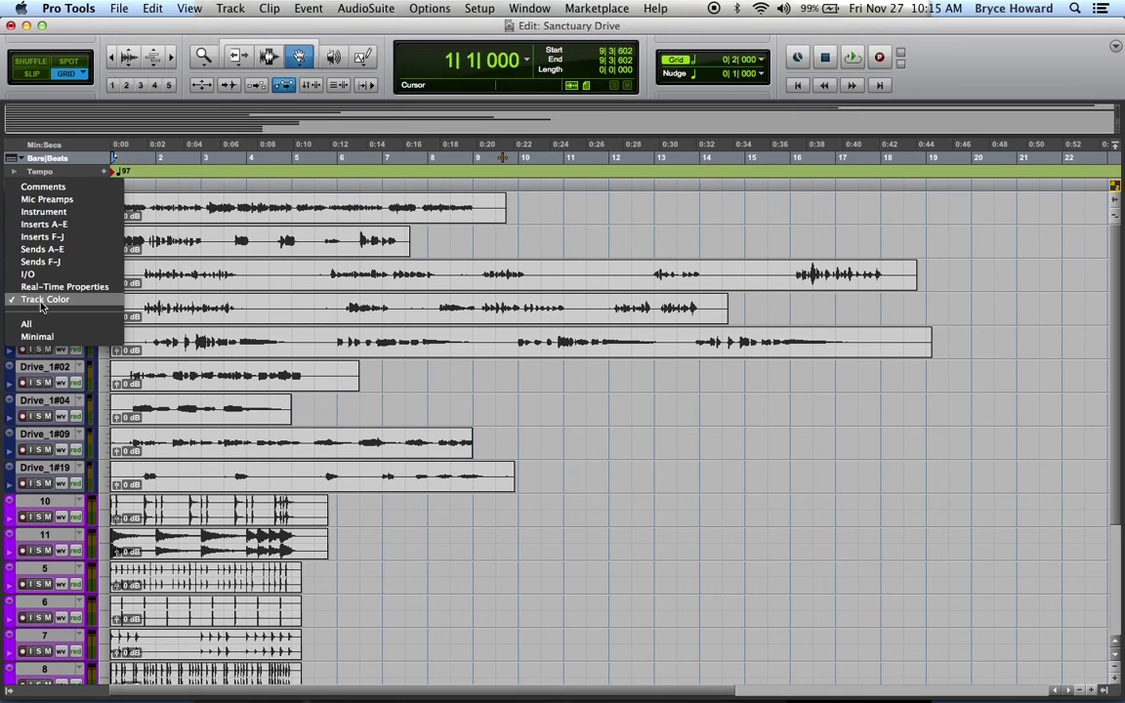
{"action": "left_click", "coordinate": [27, 284]}
{"action": "left_click", "coordinate": [15, 183]}
{"action": "left_click", "coordinate": [40, 306]}
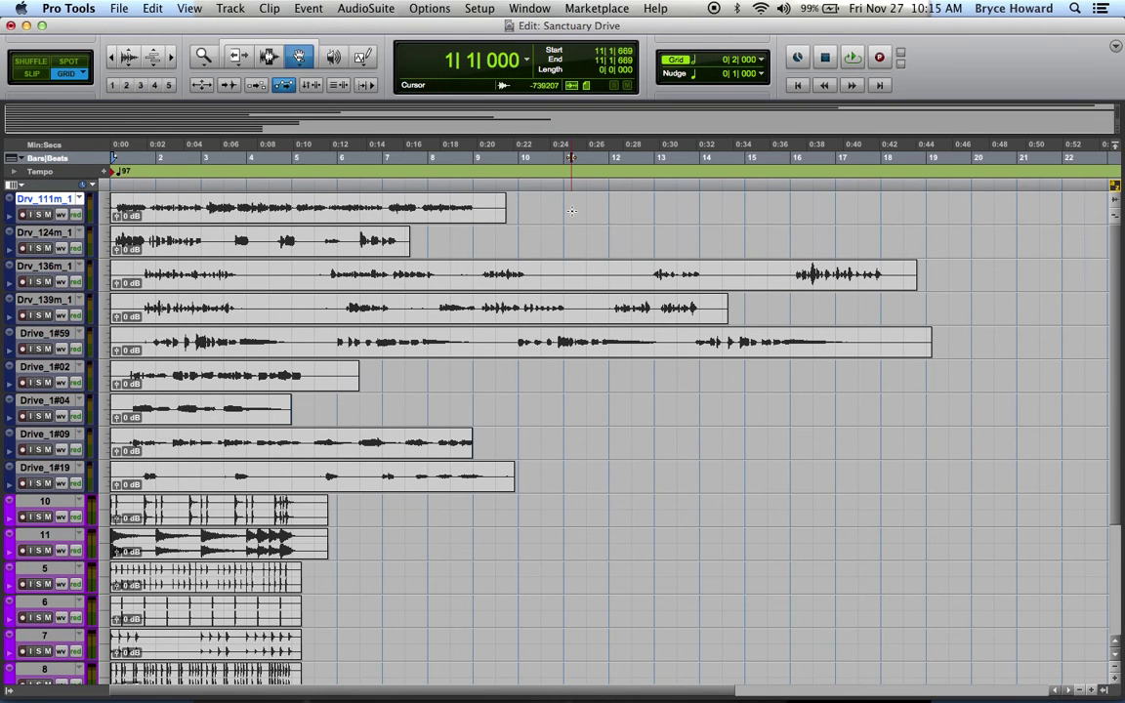
{"action": "left_click_drag", "start_coordinate": [567, 207], "coordinate": [261, 640]}
- Marquee-select the clips, clear the selection at the top clip's end, and bring up the Setup menu
{"action": "scroll", "coordinate": [262, 639], "scroll_direction": "down", "scroll_amount": 3}
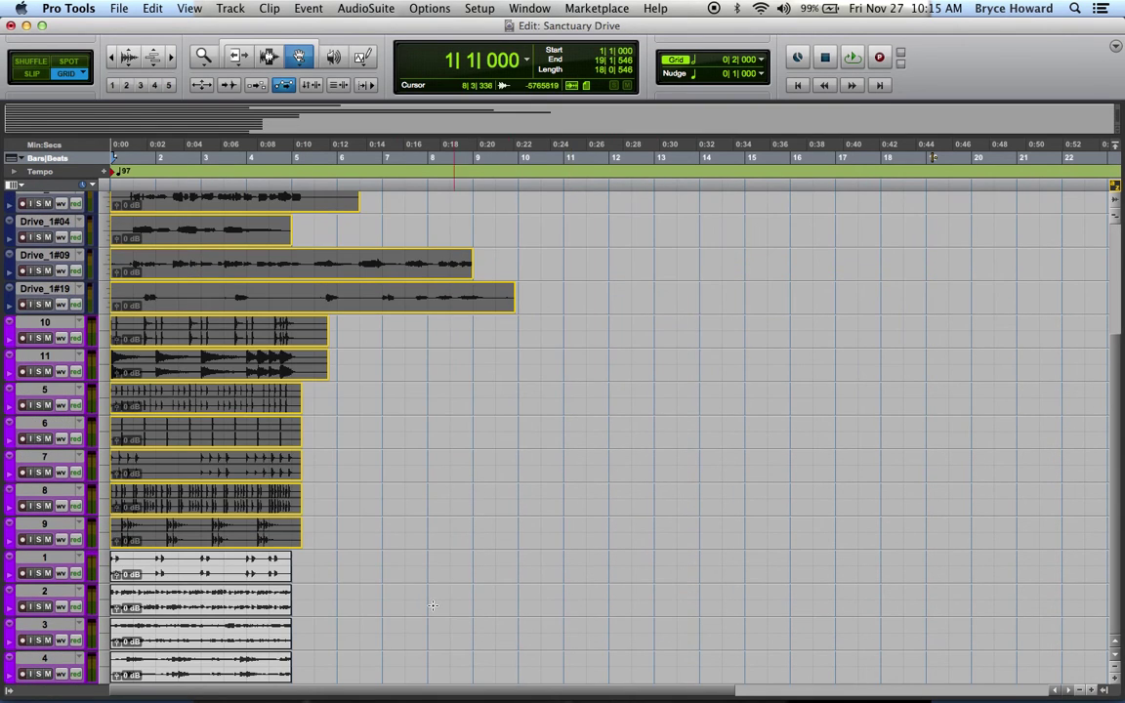
{"action": "left_click_drag", "start_coordinate": [335, 668], "coordinate": [434, 211]}
{"action": "left_click", "coordinate": [606, 213]}
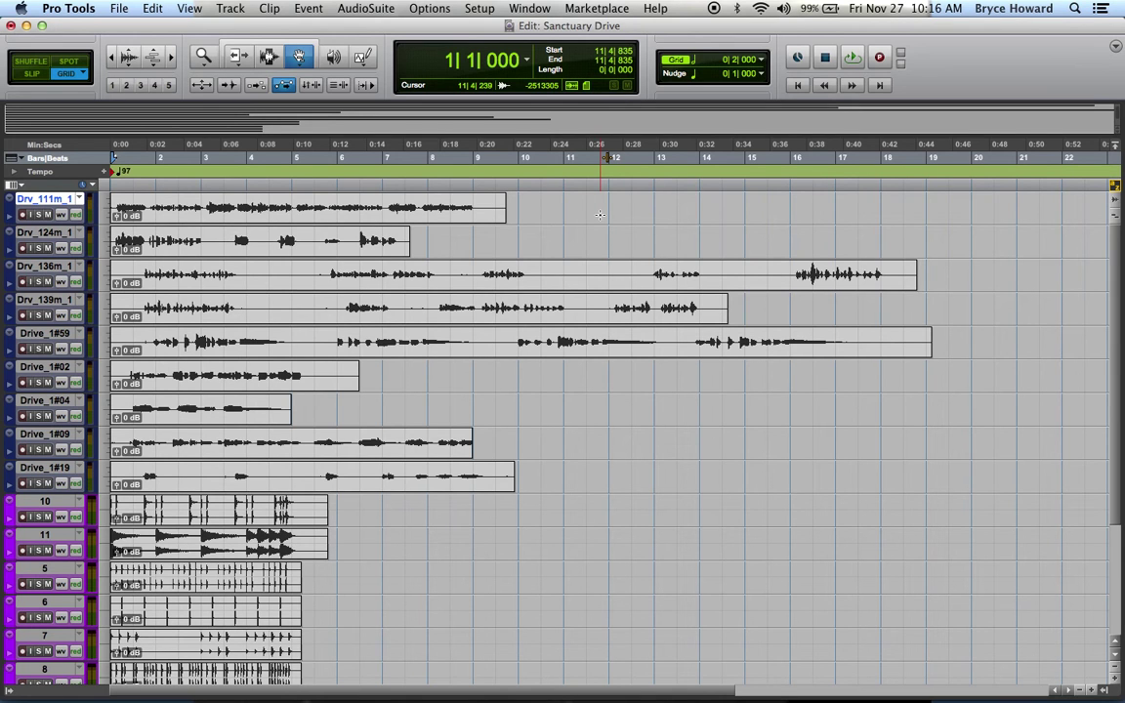
{"action": "left_click", "coordinate": [505, 214]}
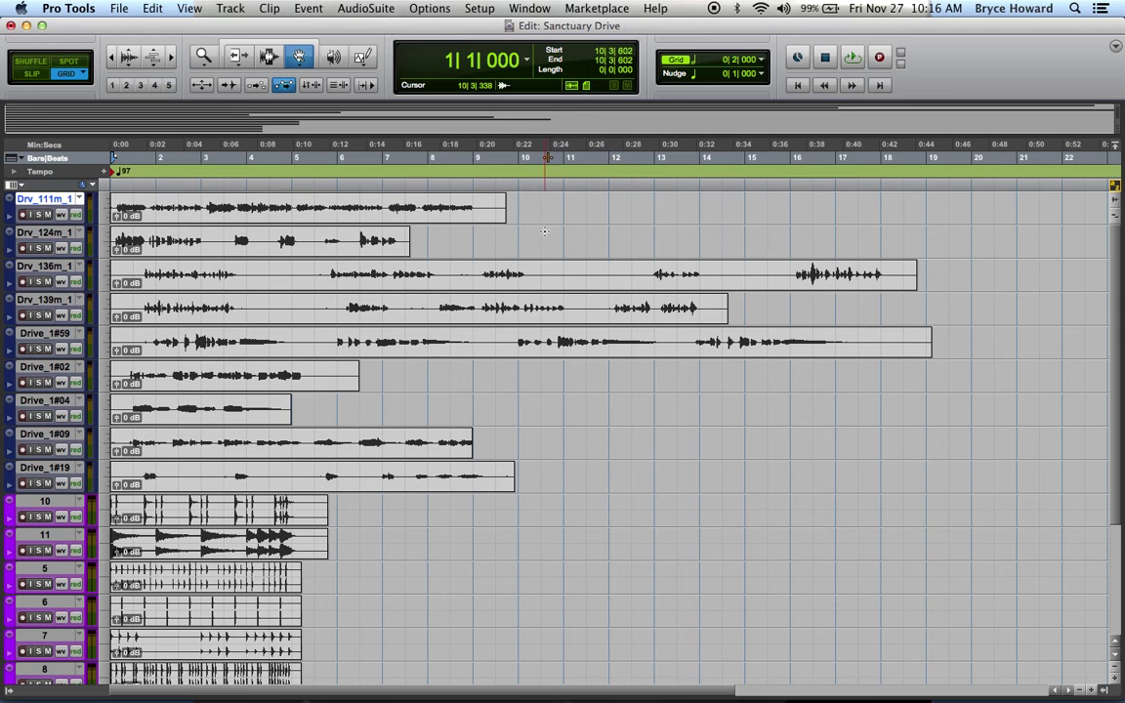
{"action": "left_click", "coordinate": [479, 8]}
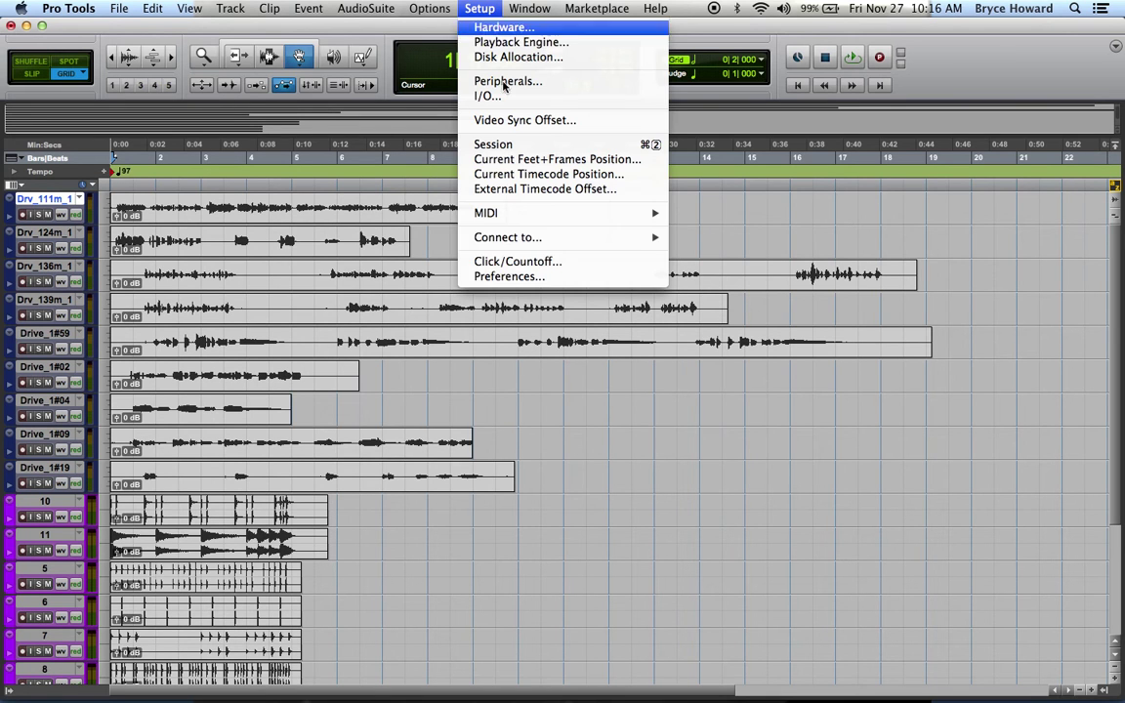
- Set Default Clip Color Coding to Tracks and MIDI Channels in the Display preferences
{"action": "left_click", "coordinate": [526, 279]}
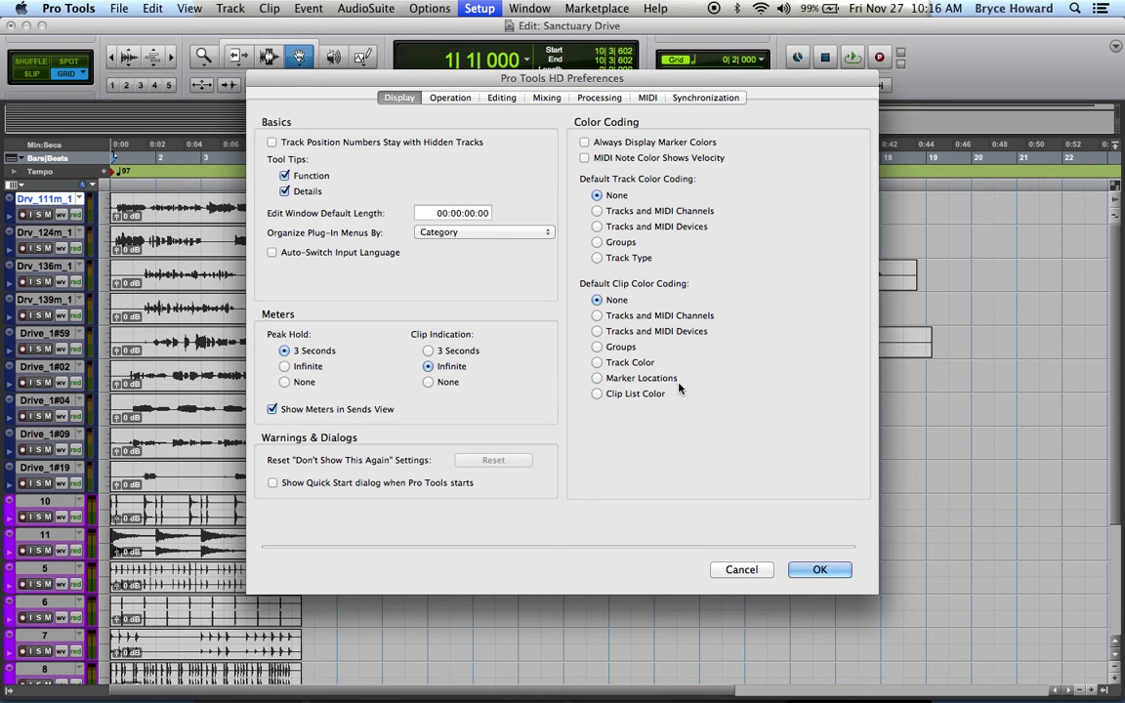
{"action": "left_click", "coordinate": [600, 347]}
{"action": "left_click", "coordinate": [611, 302]}
{"action": "left_click", "coordinate": [597, 316]}
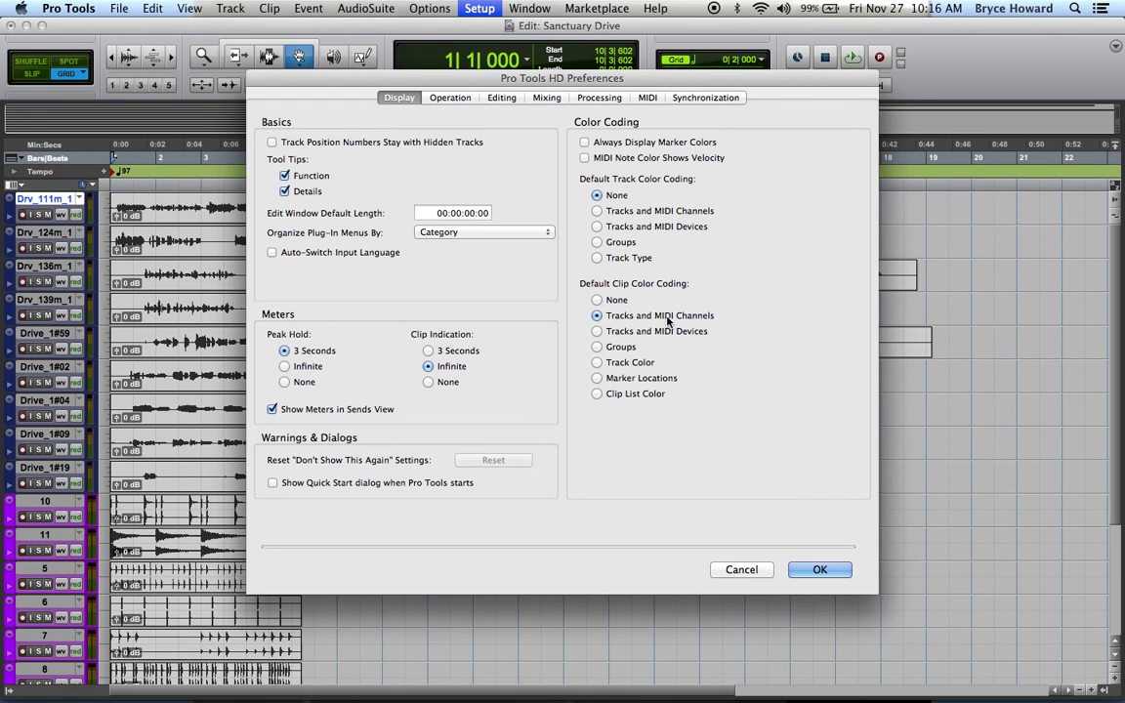
{"action": "left_click", "coordinate": [847, 574]}
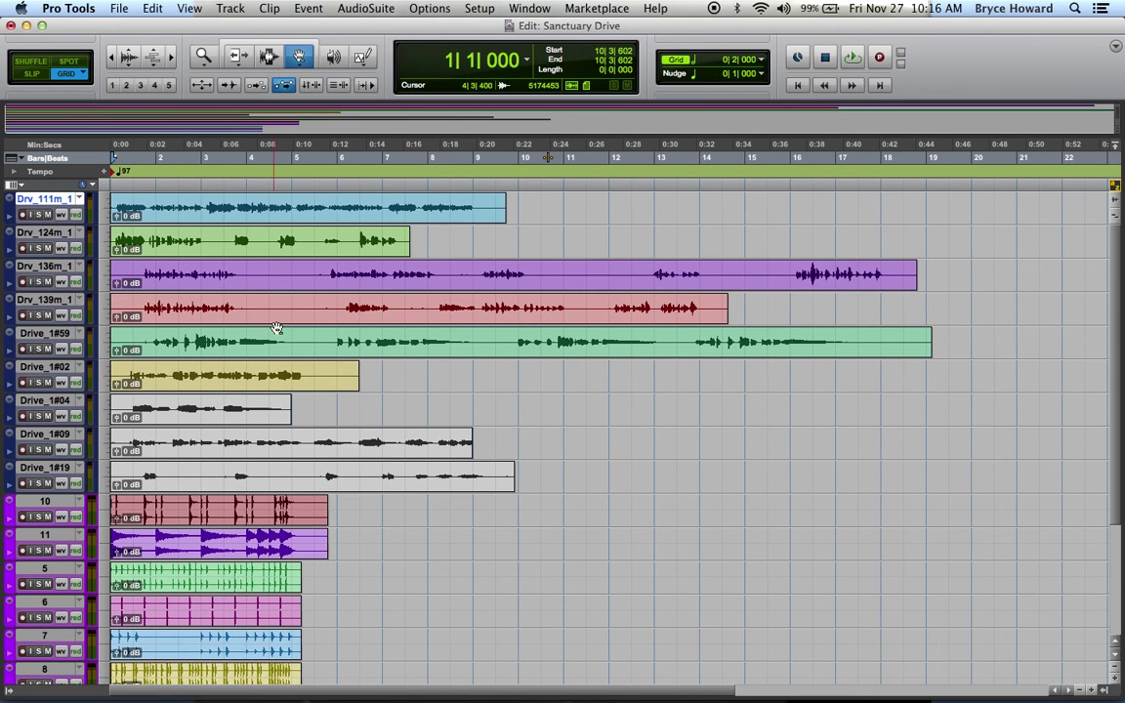
- Select and deselect the Drv_136m_1 clip, then place the insertion point at bar 7
{"action": "scroll", "coordinate": [235, 483], "scroll_direction": "down", "scroll_amount": 5}
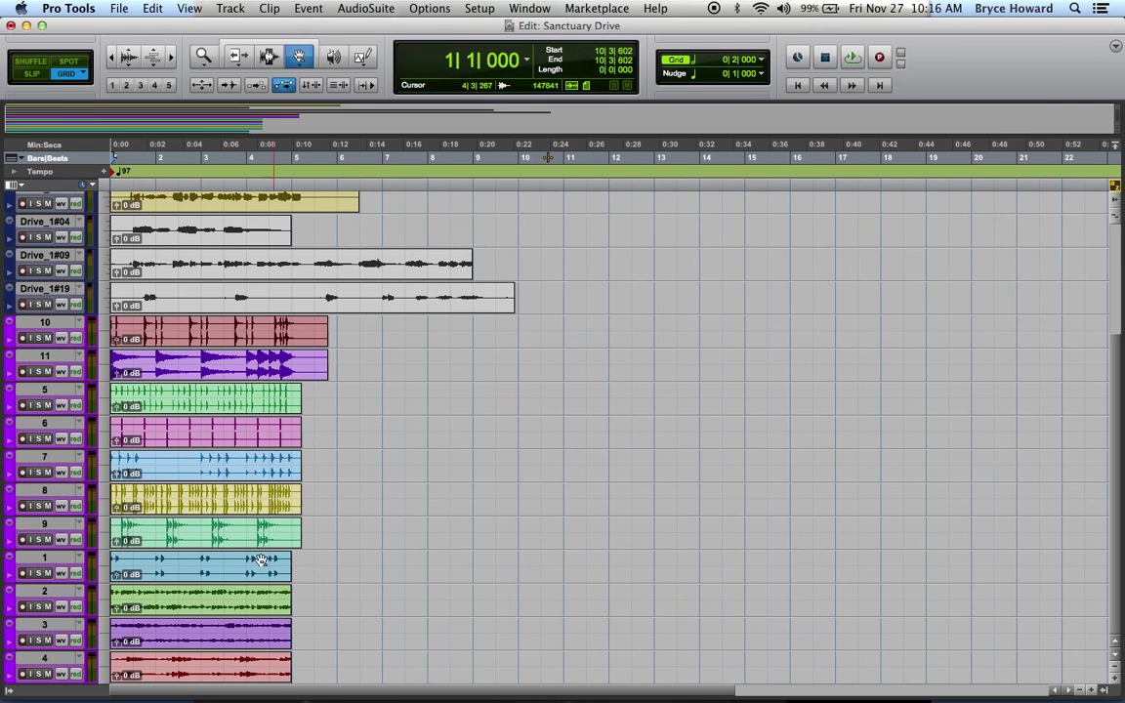
{"action": "scroll", "coordinate": [259, 379], "scroll_direction": "up", "scroll_amount": 5}
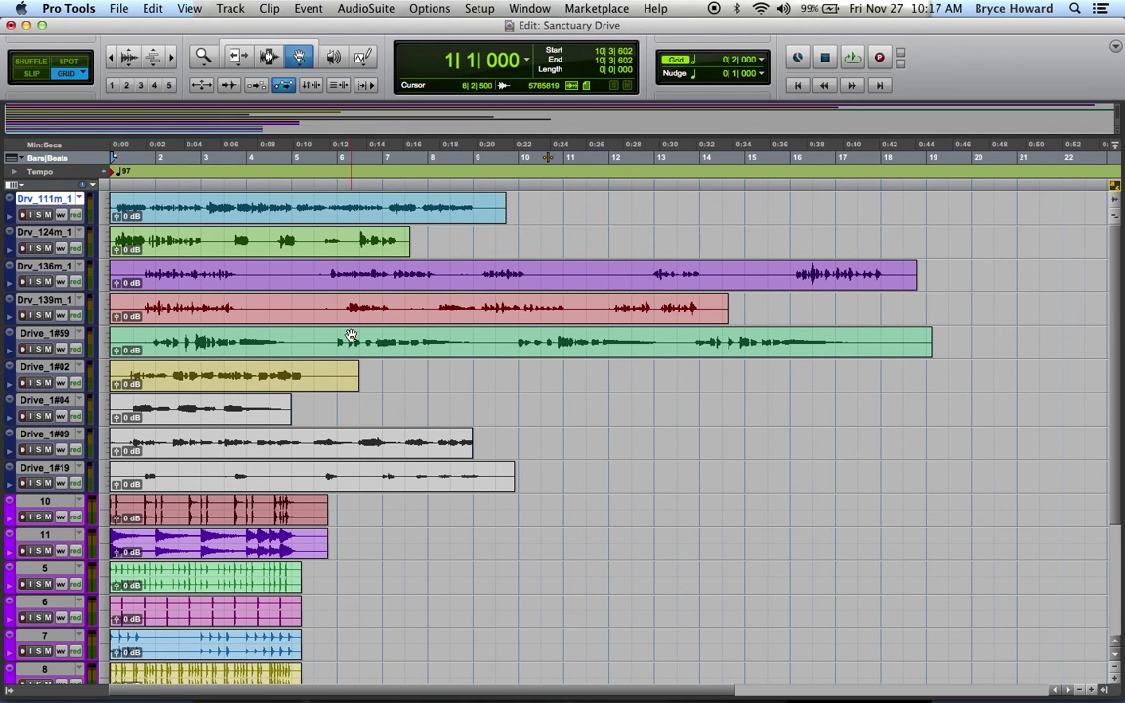
{"action": "left_click", "coordinate": [304, 284]}
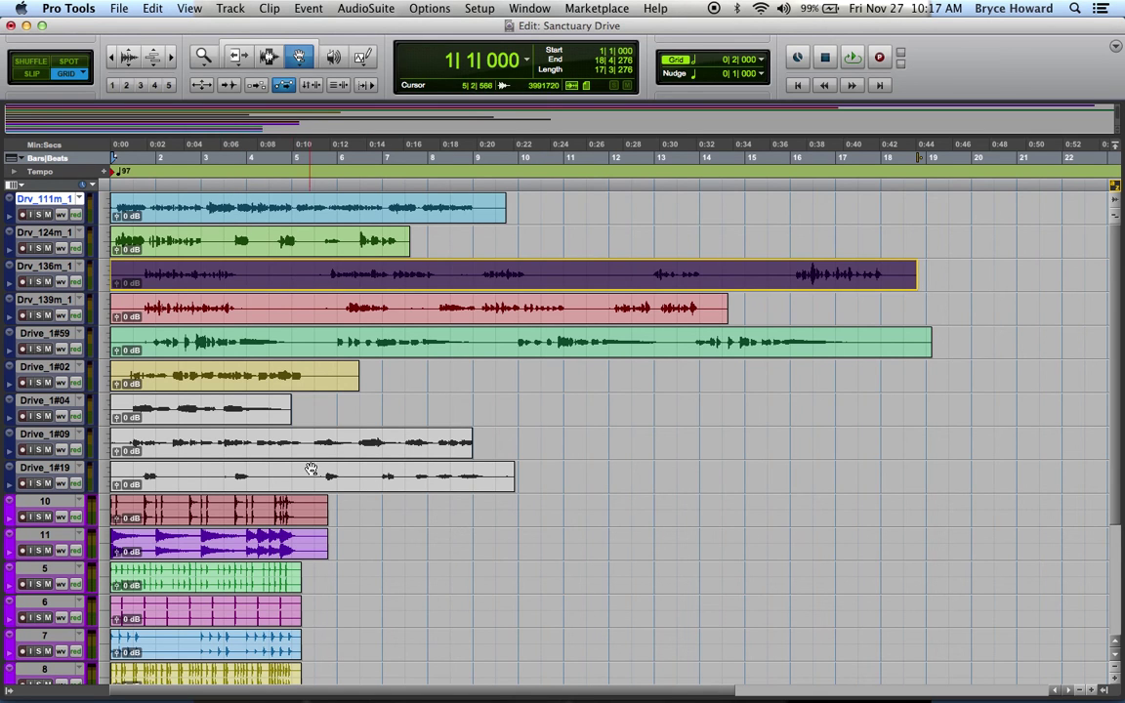
{"action": "left_click", "coordinate": [427, 244]}
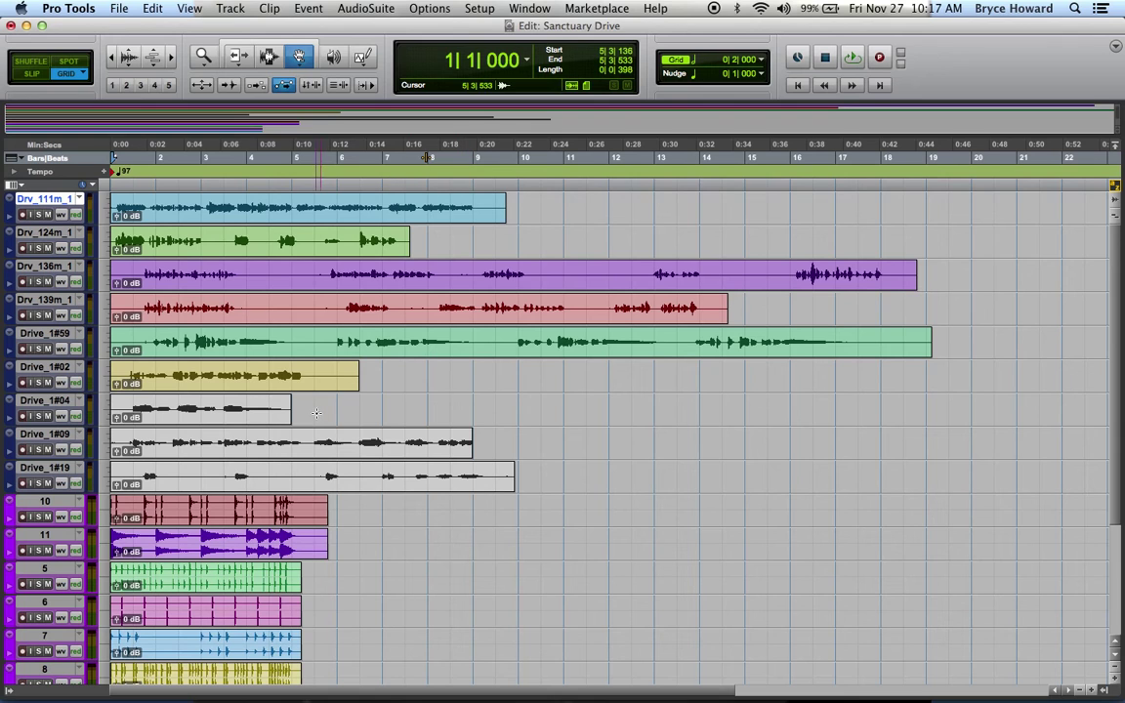
{"action": "left_click", "coordinate": [366, 404]}
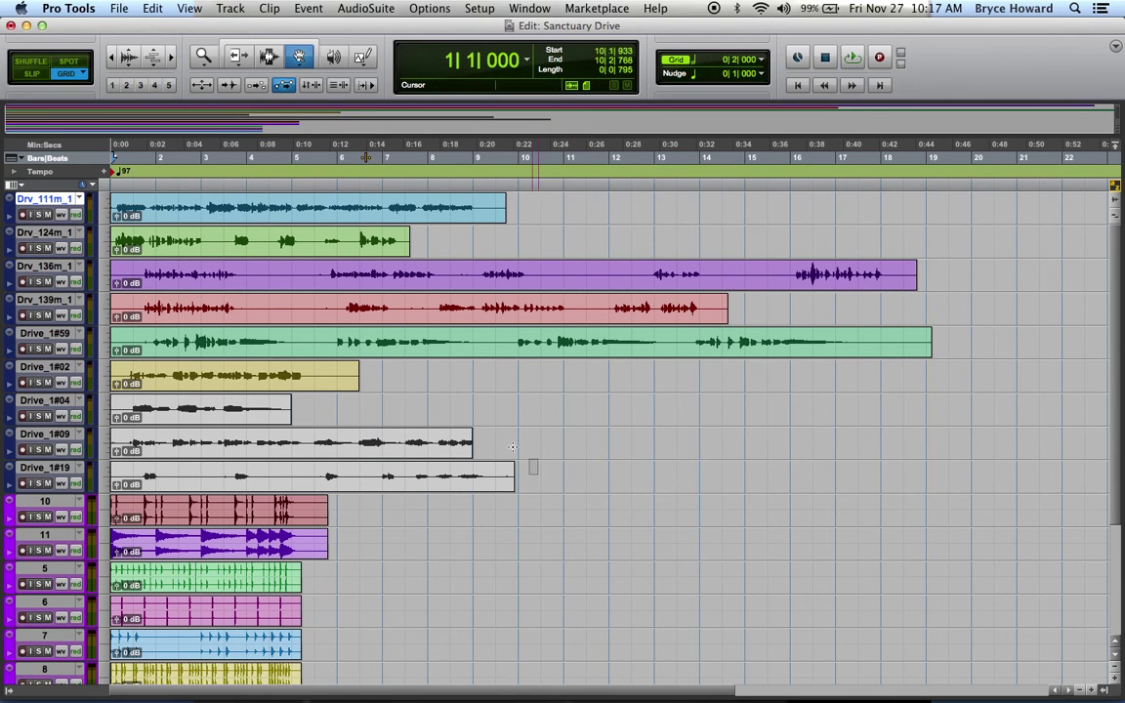
{"action": "left_click_drag", "start_coordinate": [538, 475], "coordinate": [126, 410]}
{"action": "left_click", "coordinate": [387, 402]}
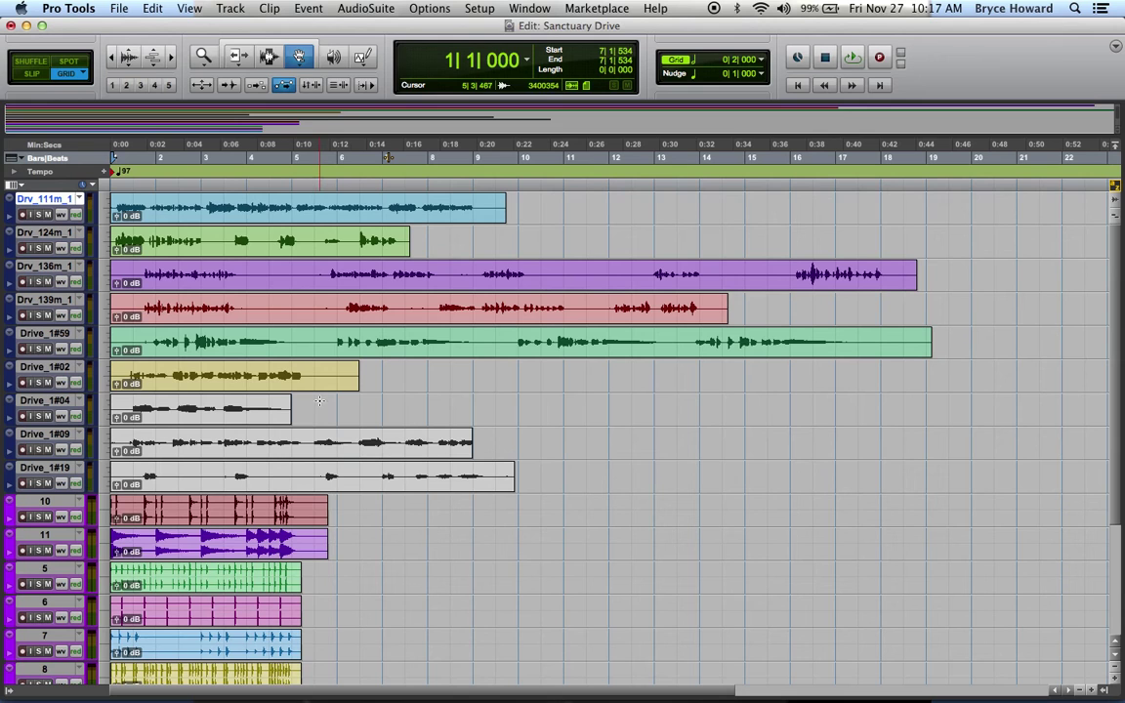
- Dismiss the edit window view options unchanged and bring up the Setup menu
{"action": "left_click", "coordinate": [12, 182]}
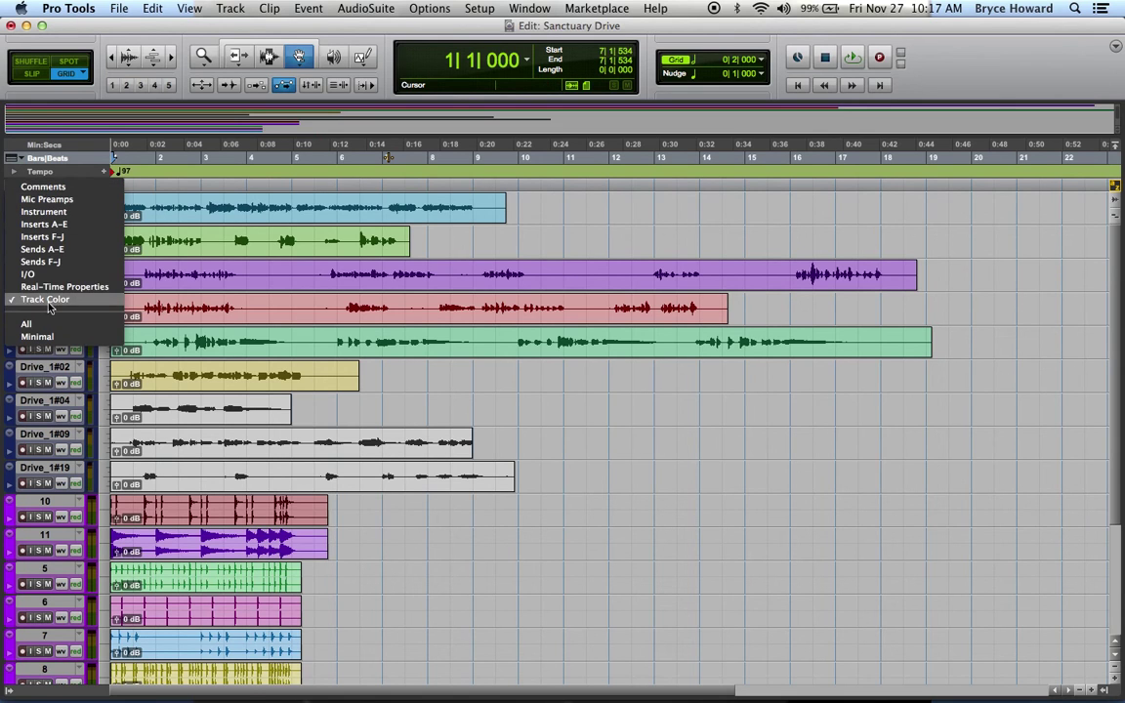
{"action": "left_click", "coordinate": [450, 216]}
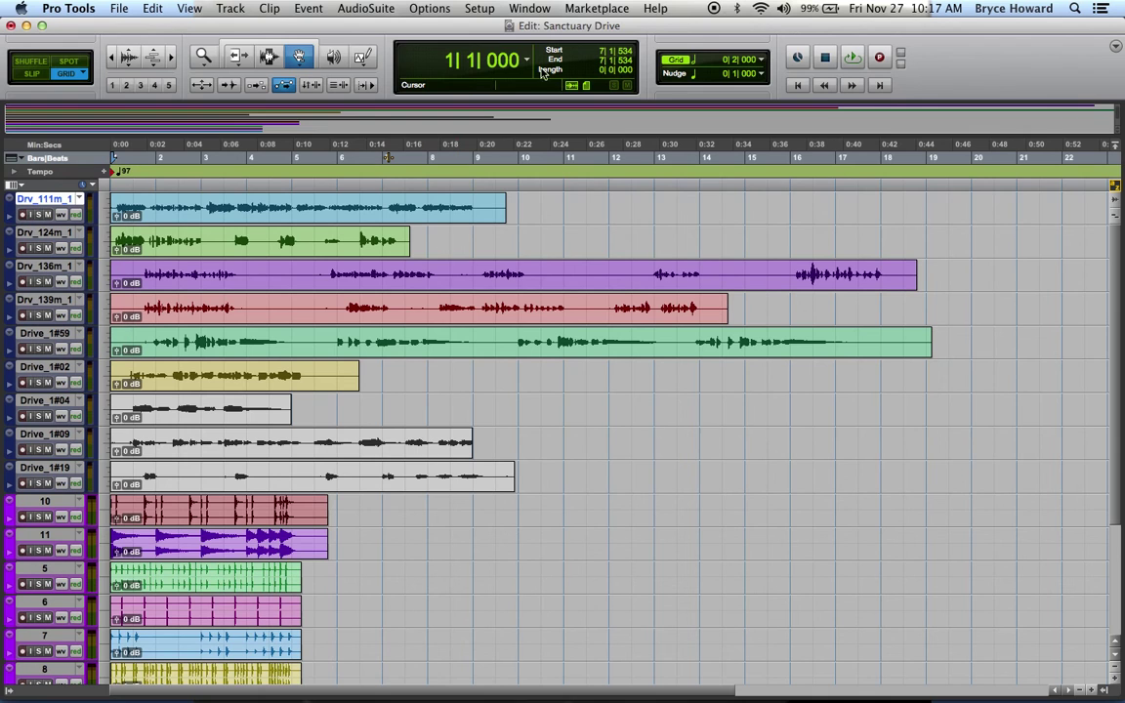
{"action": "left_click", "coordinate": [480, 7]}
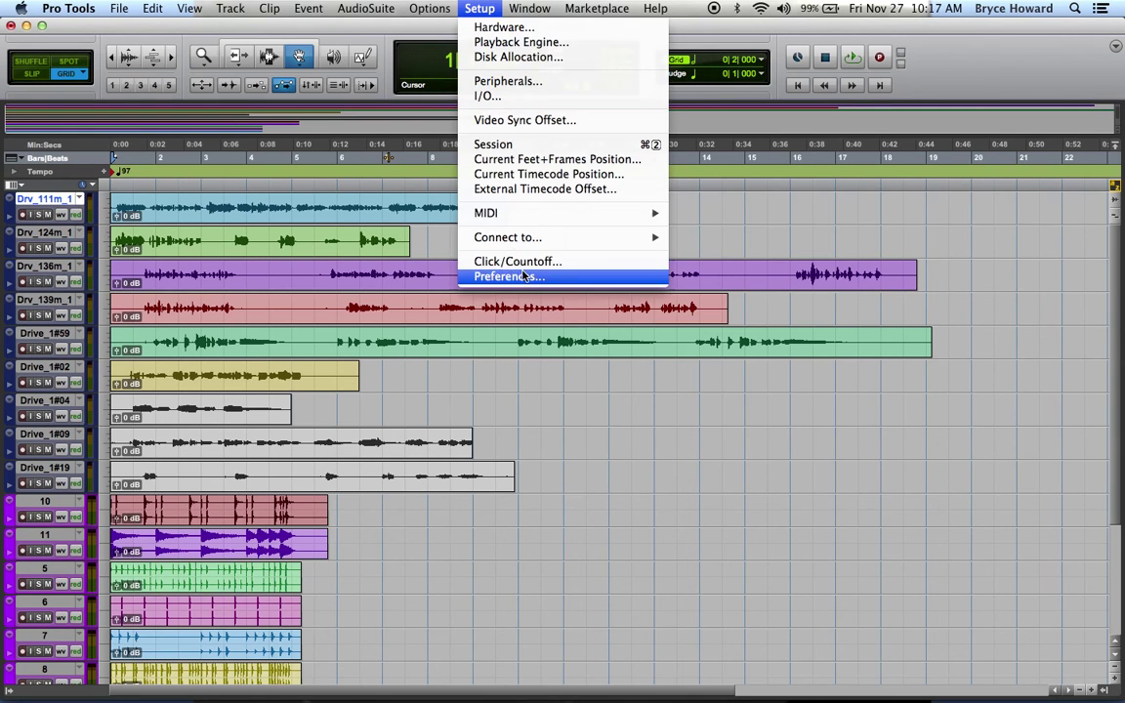
- Set Default Clip Color Coding to Track Color so clips turn blue and purple
{"action": "left_click", "coordinate": [566, 282]}
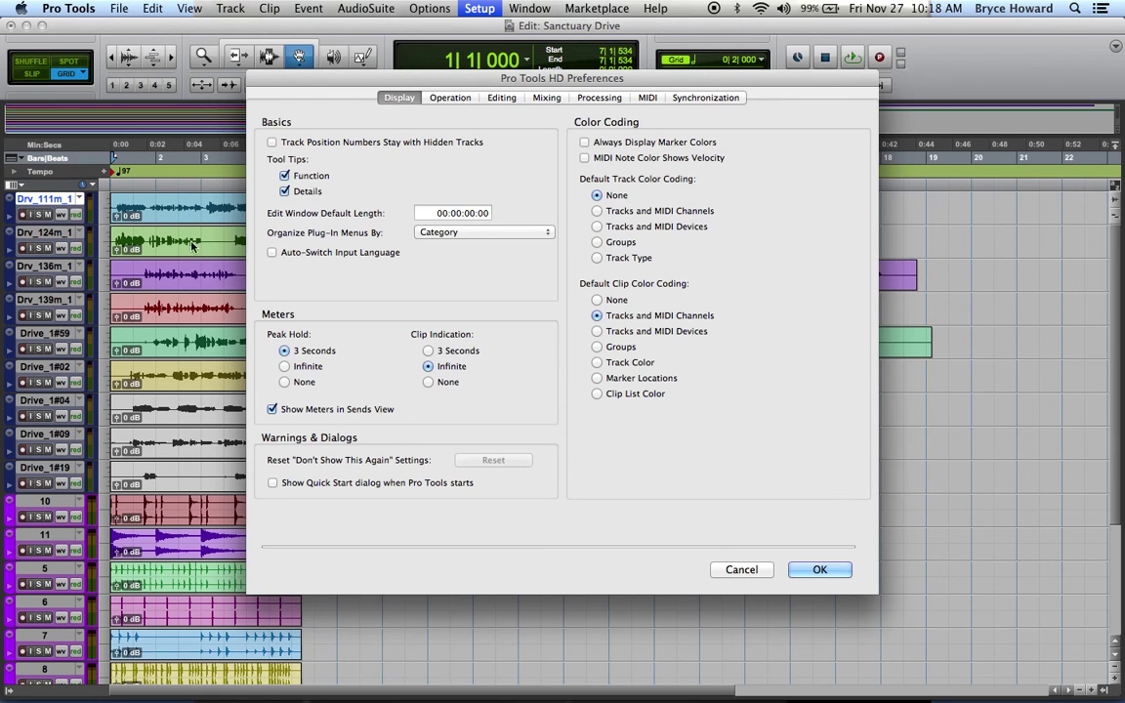
{"action": "left_click", "coordinate": [636, 363]}
{"action": "left_click", "coordinate": [819, 570]}
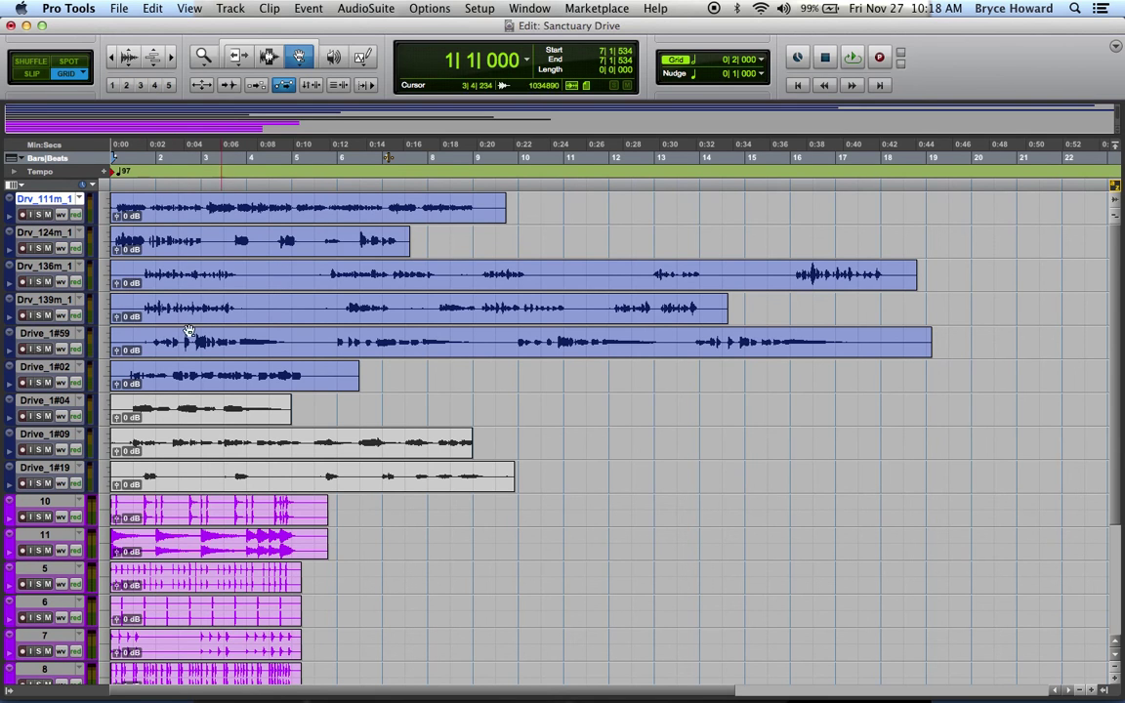
{"action": "left_click", "coordinate": [396, 8]}
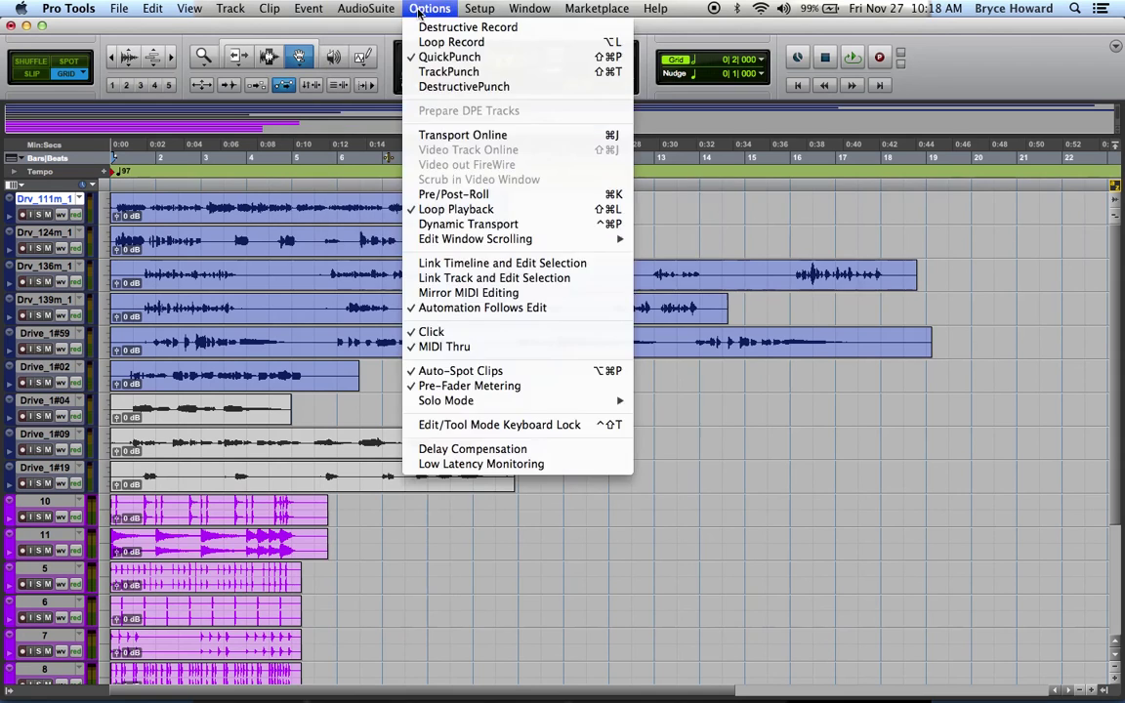
- Restore Default Clip Color Coding to Tracks and MIDI Channels in Preferences
{"action": "mouse_move", "coordinate": [529, 8]}
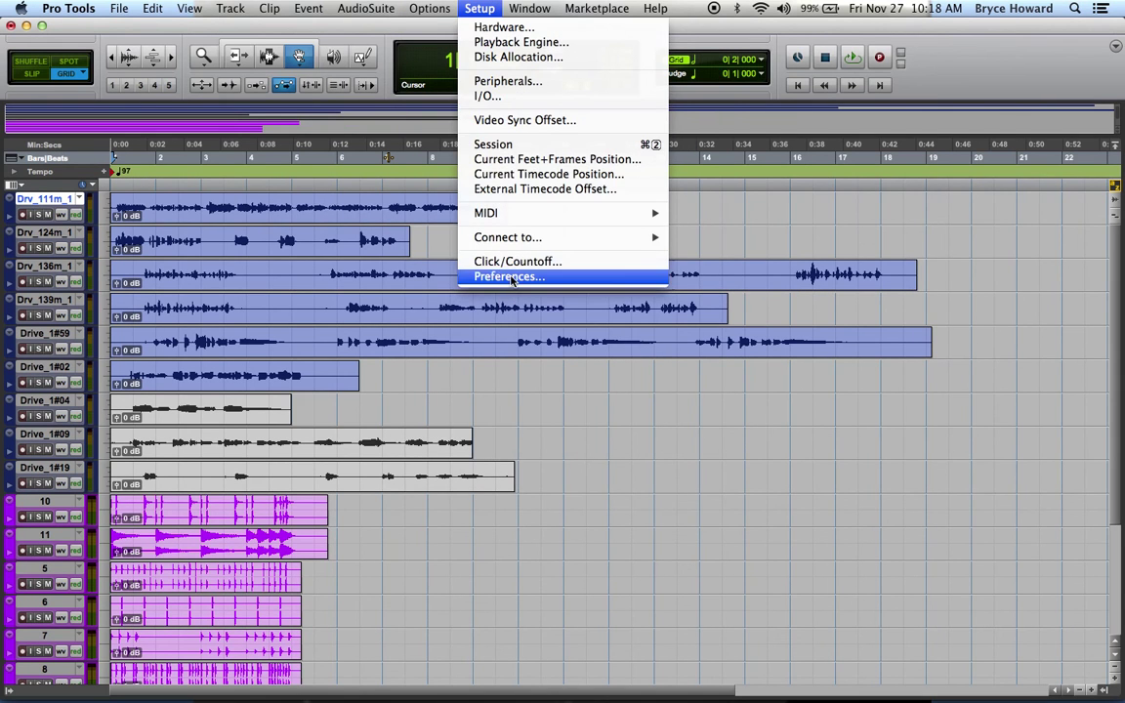
{"action": "left_click", "coordinate": [657, 444]}
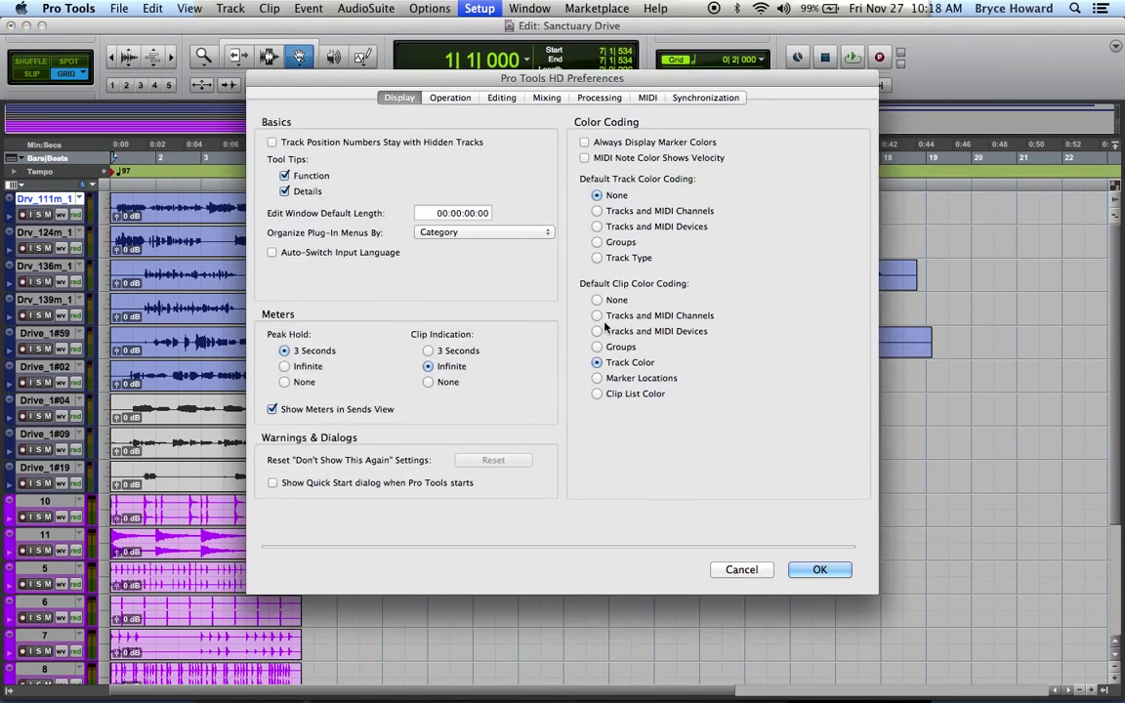
{"action": "left_click", "coordinate": [599, 316]}
{"action": "left_click", "coordinate": [817, 571]}
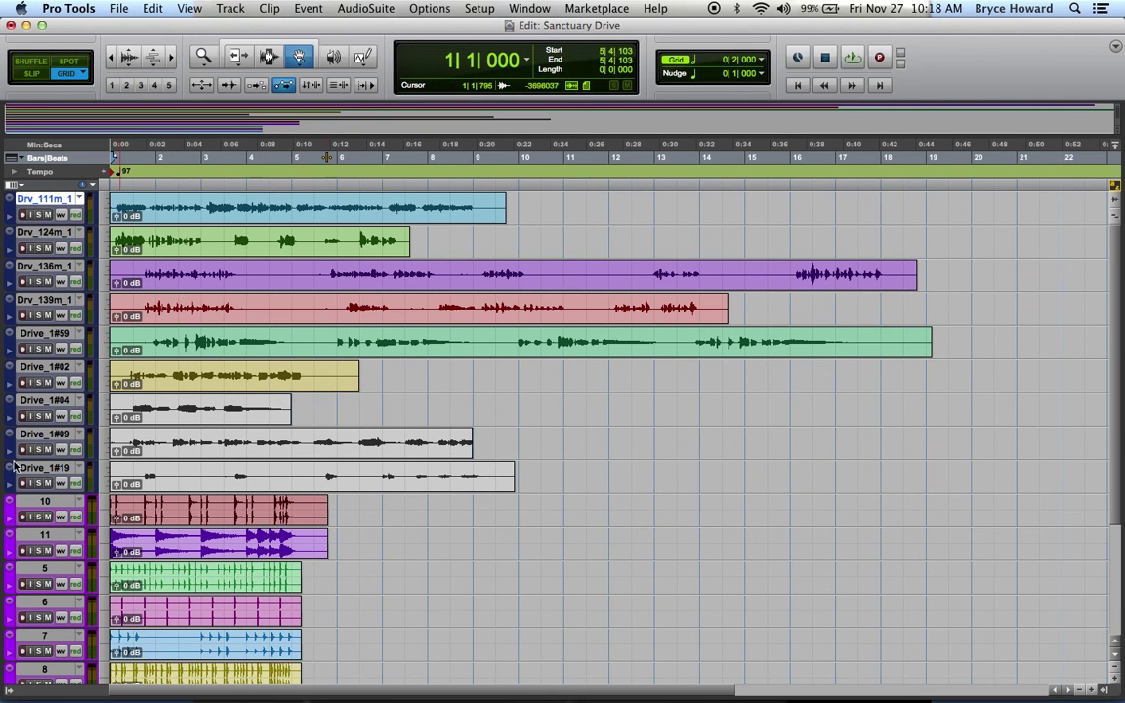
- Select the Drive_1#04 track and its clip, then bring up the Color Palette
{"action": "left_click", "coordinate": [18, 402]}
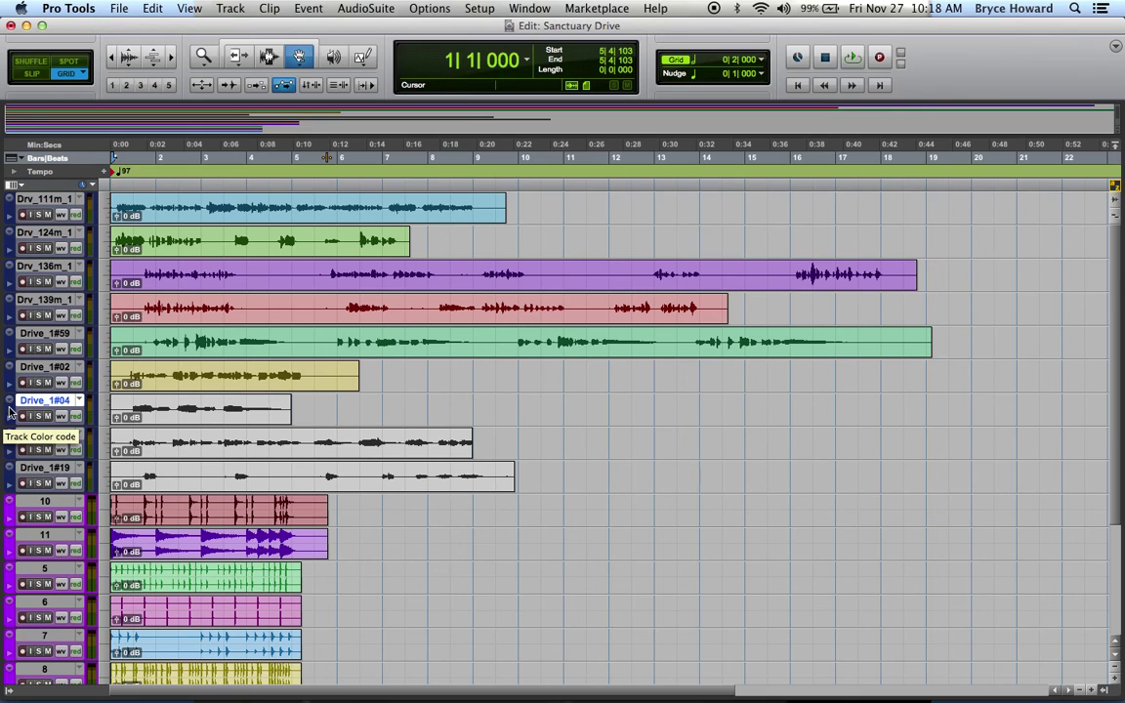
{"action": "key", "text": "Return"}
{"action": "key", "text": "shift+Tab"}
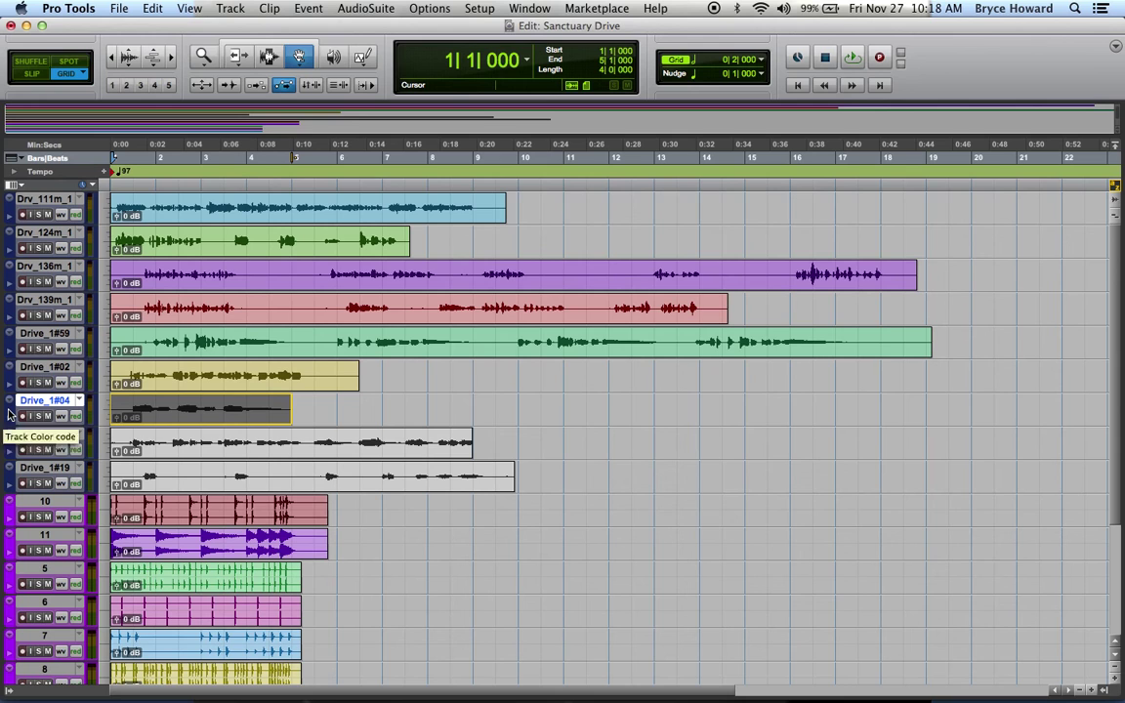
{"action": "double_click", "coordinate": [8, 414]}
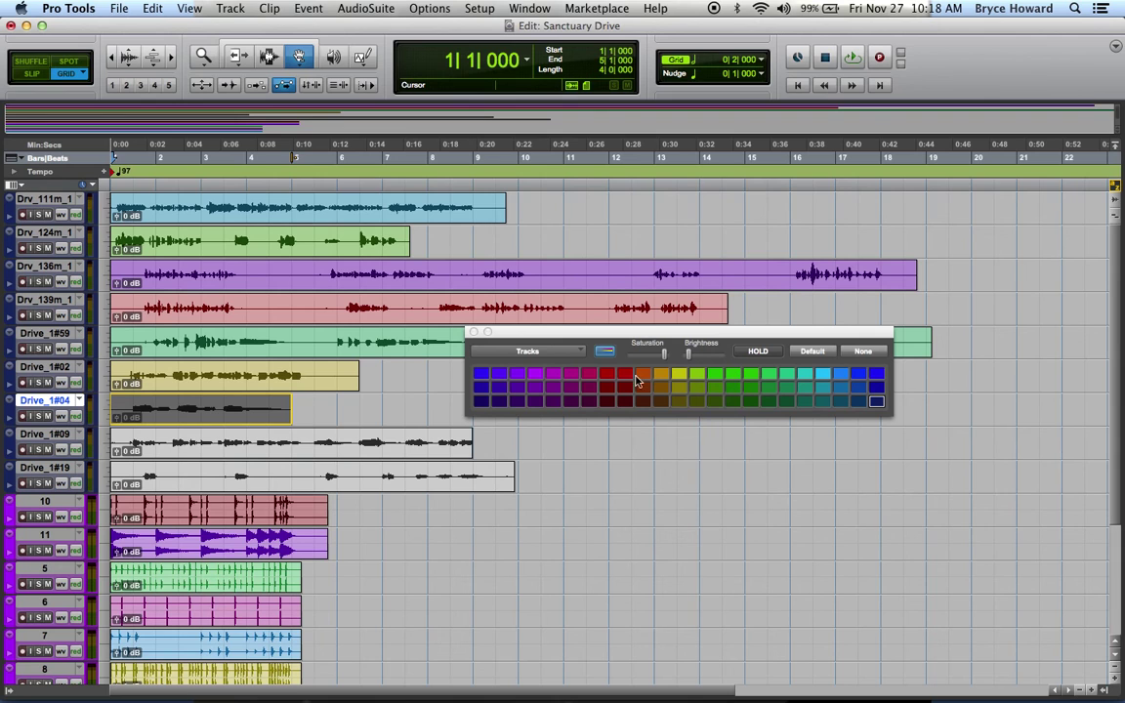
- Set the palette to Clips in Tracks and colour the Drive_1#04 clip blue-purple
{"action": "left_click", "coordinate": [556, 349]}
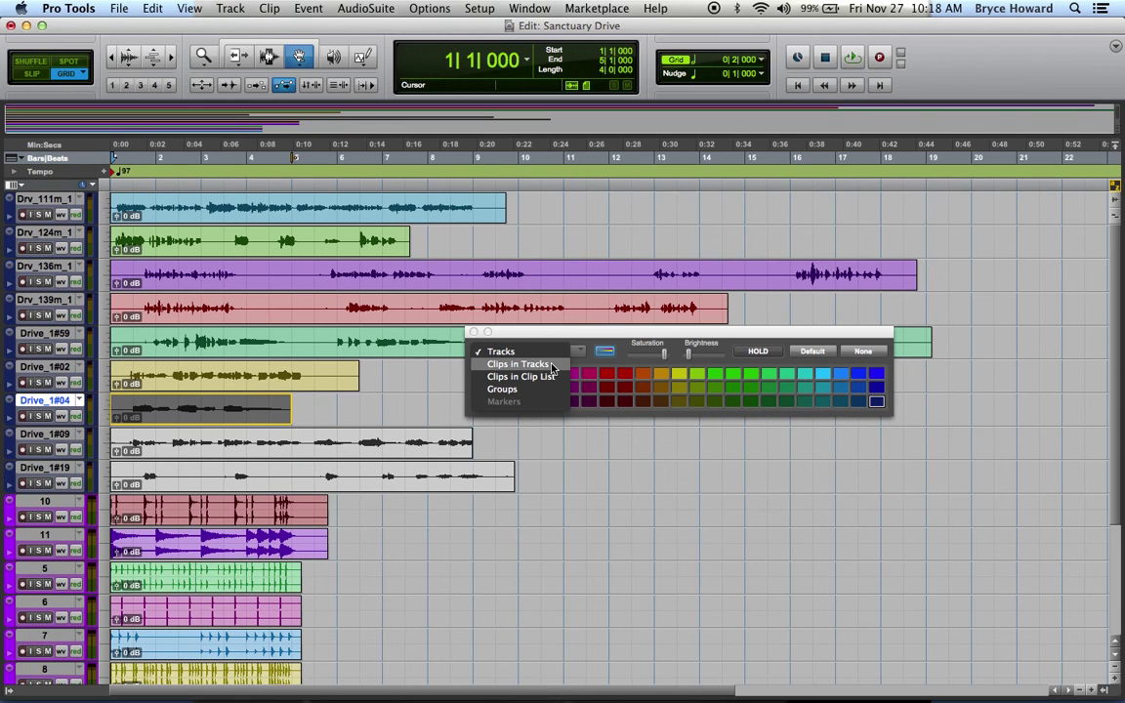
{"action": "left_click", "coordinate": [553, 365]}
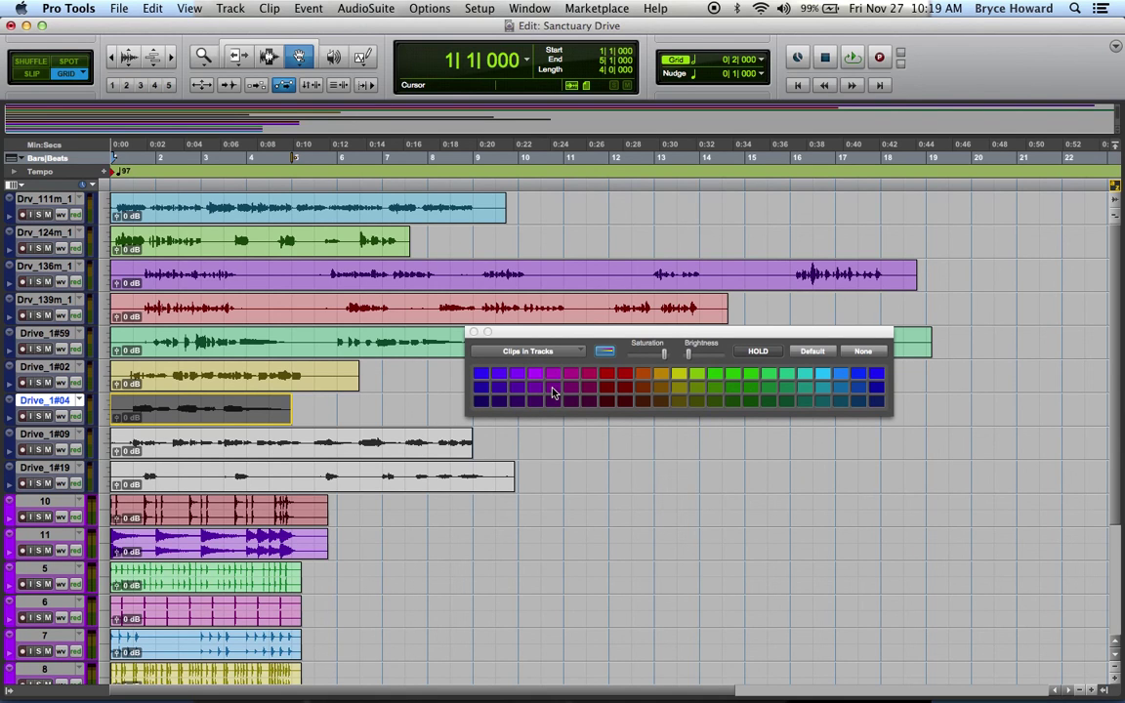
{"action": "left_click", "coordinate": [535, 400]}
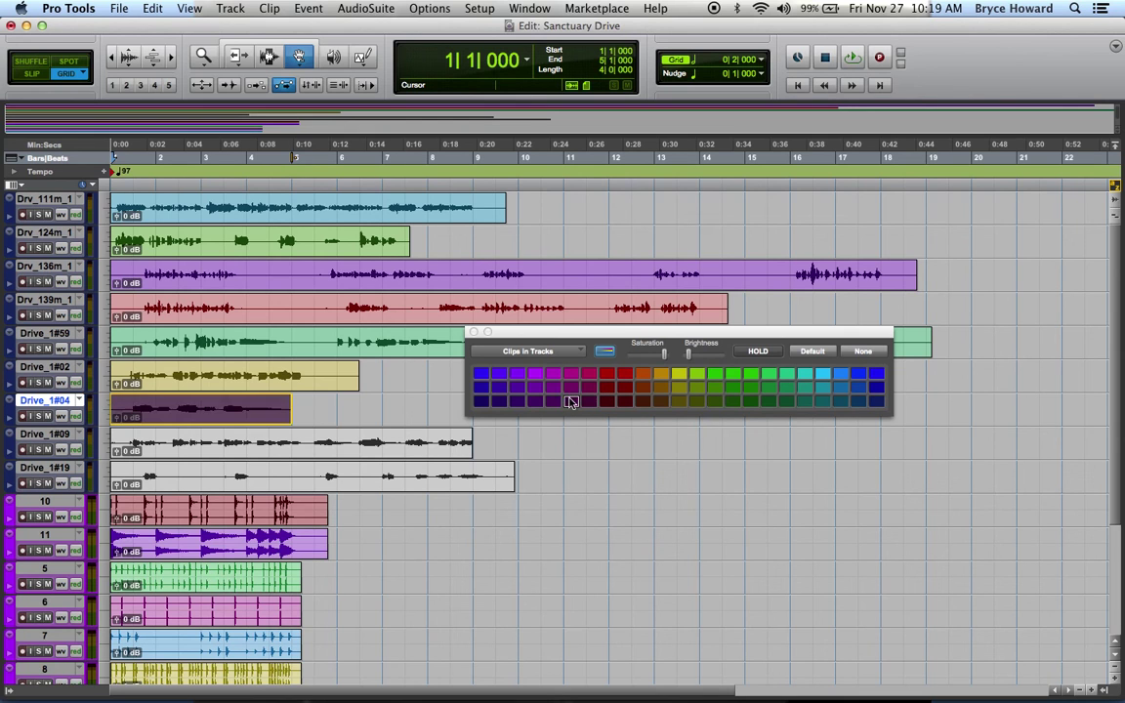
{"action": "left_click", "coordinate": [678, 387]}
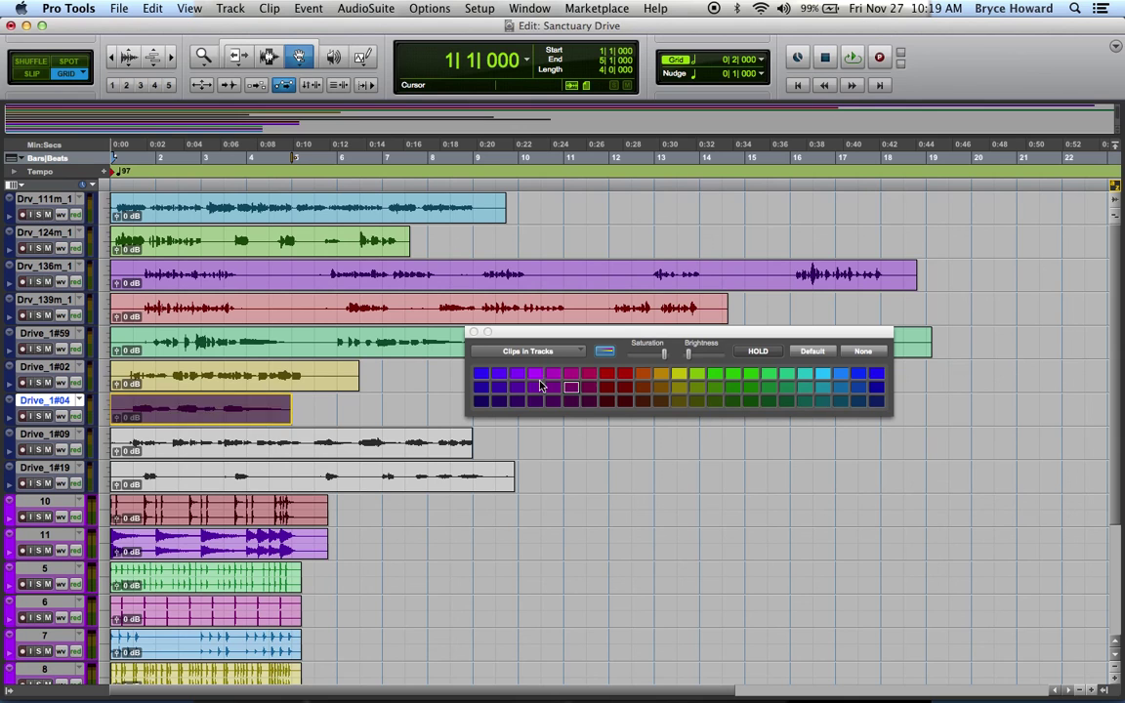
{"action": "left_click", "coordinate": [803, 374]}
{"action": "left_click", "coordinate": [679, 386]}
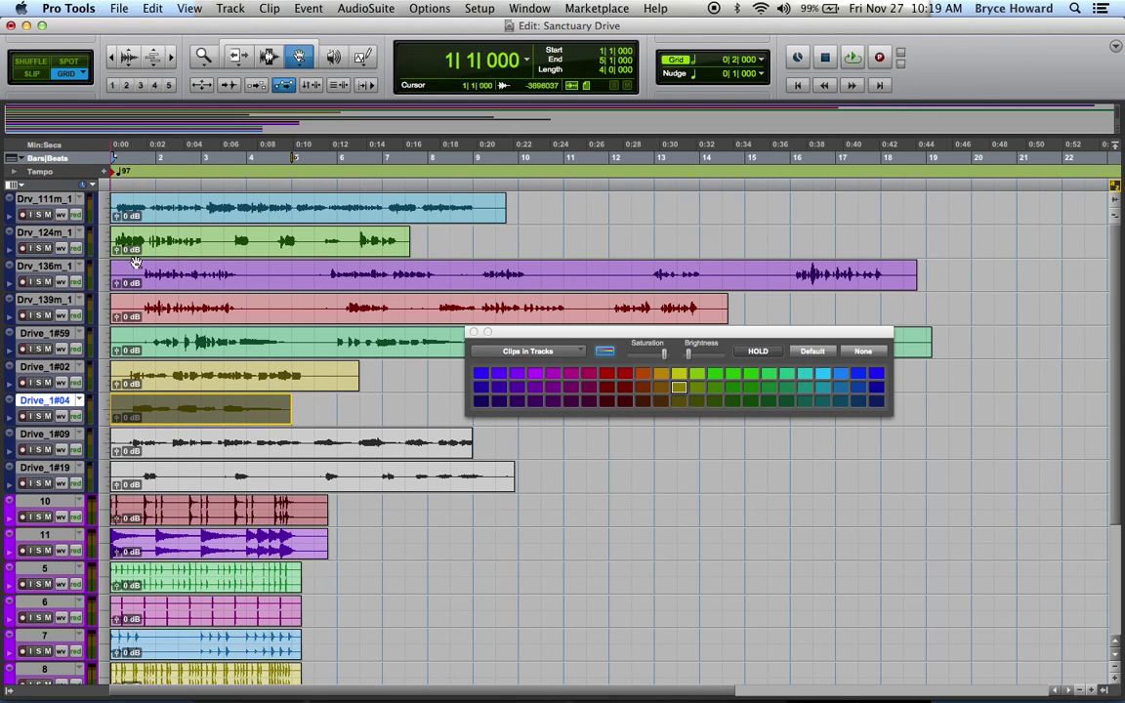
{"action": "left_click", "coordinate": [811, 353]}
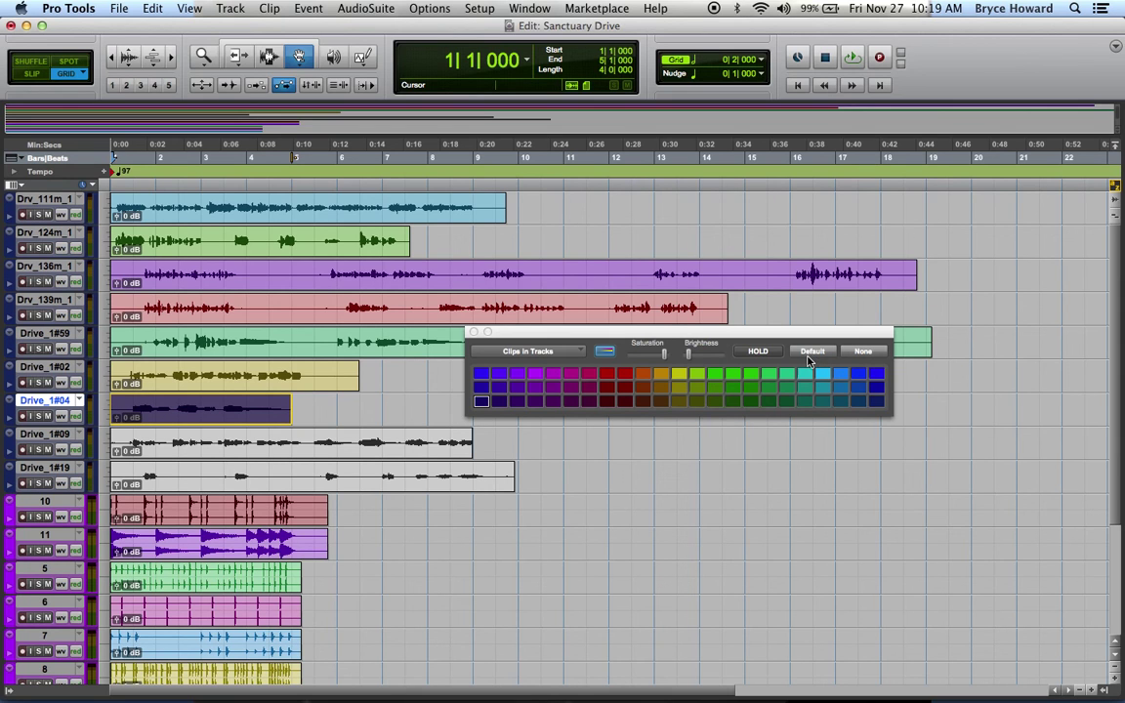
{"action": "left_click", "coordinate": [480, 372]}
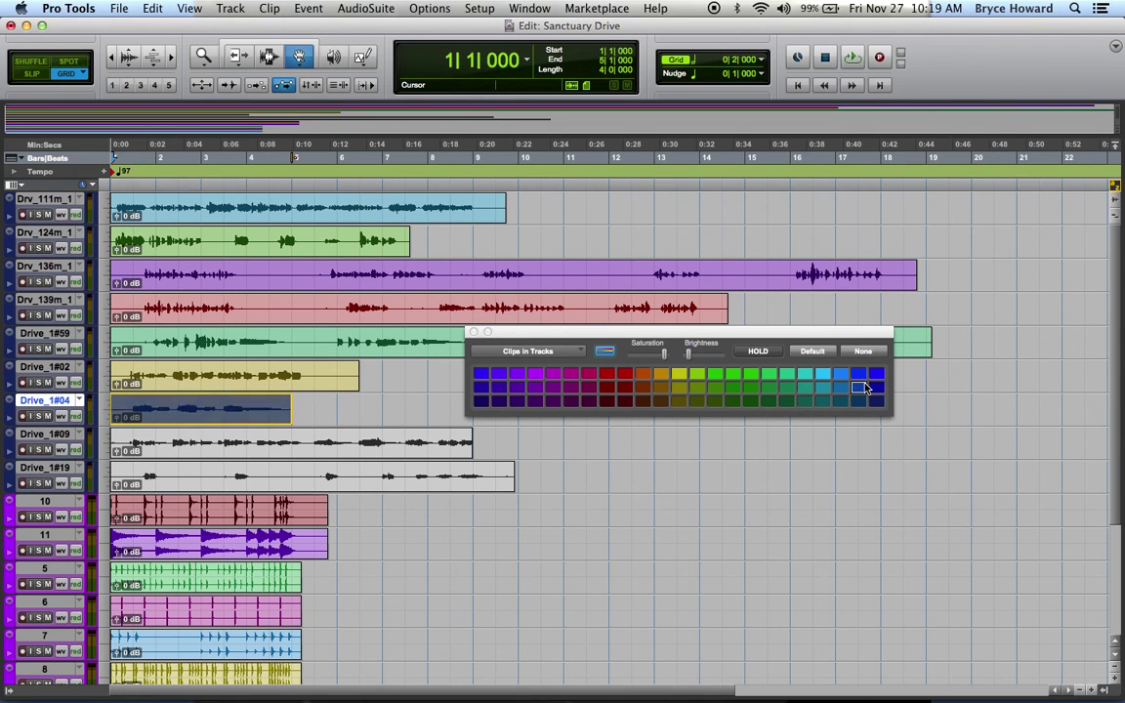
{"action": "left_click", "coordinate": [422, 415]}
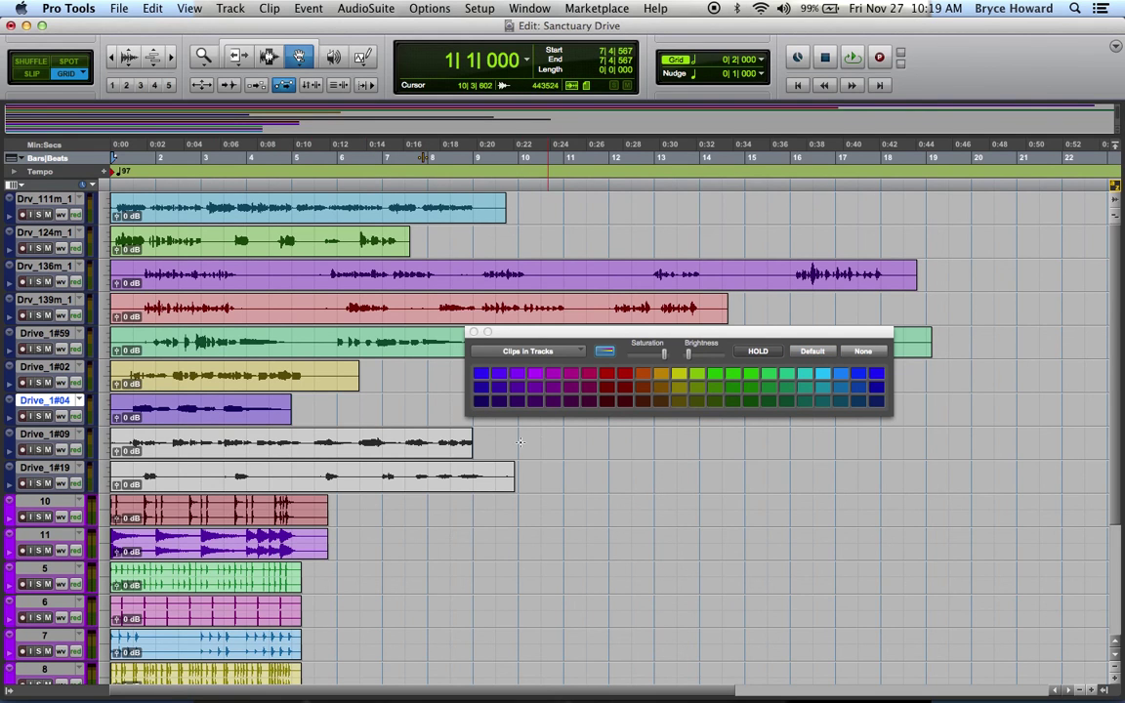
- Give the Drive_1#09 and Drive_1#19 clips their default track colours, pink and blue
{"action": "left_click_drag", "start_coordinate": [494, 429], "coordinate": [283, 468]}
{"action": "left_click", "coordinate": [503, 437]}
{"action": "left_click_drag", "start_coordinate": [503, 436], "coordinate": [293, 473]}
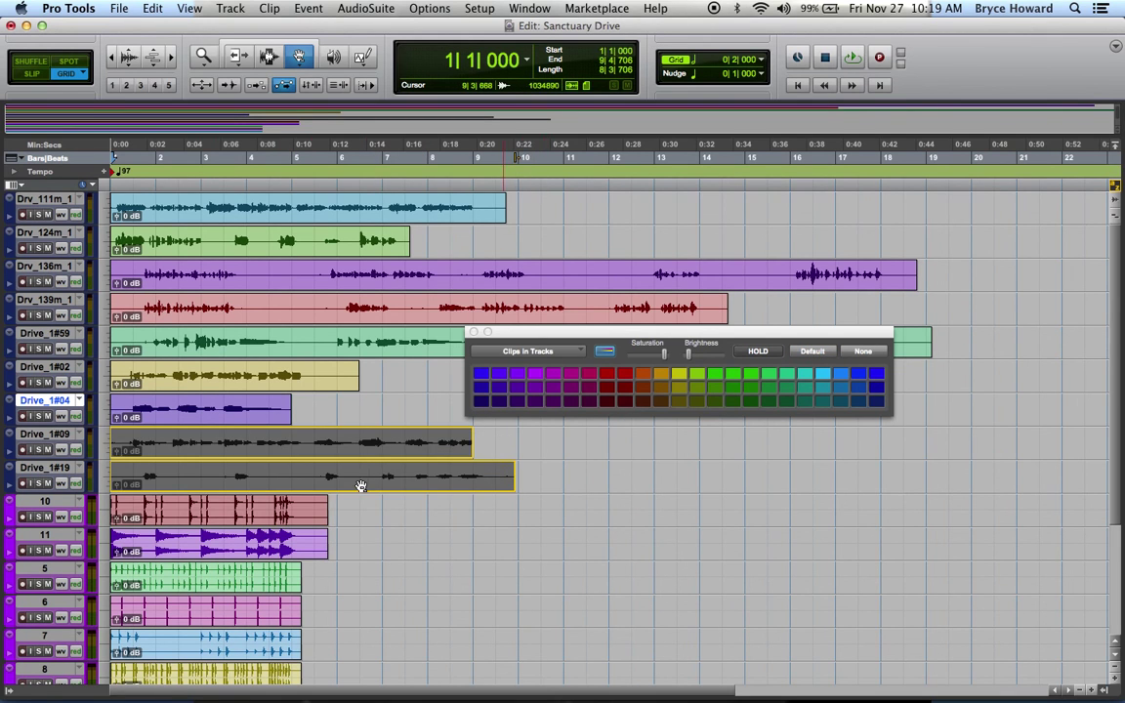
{"action": "left_click", "coordinate": [578, 351]}
{"action": "left_click", "coordinate": [822, 342]}
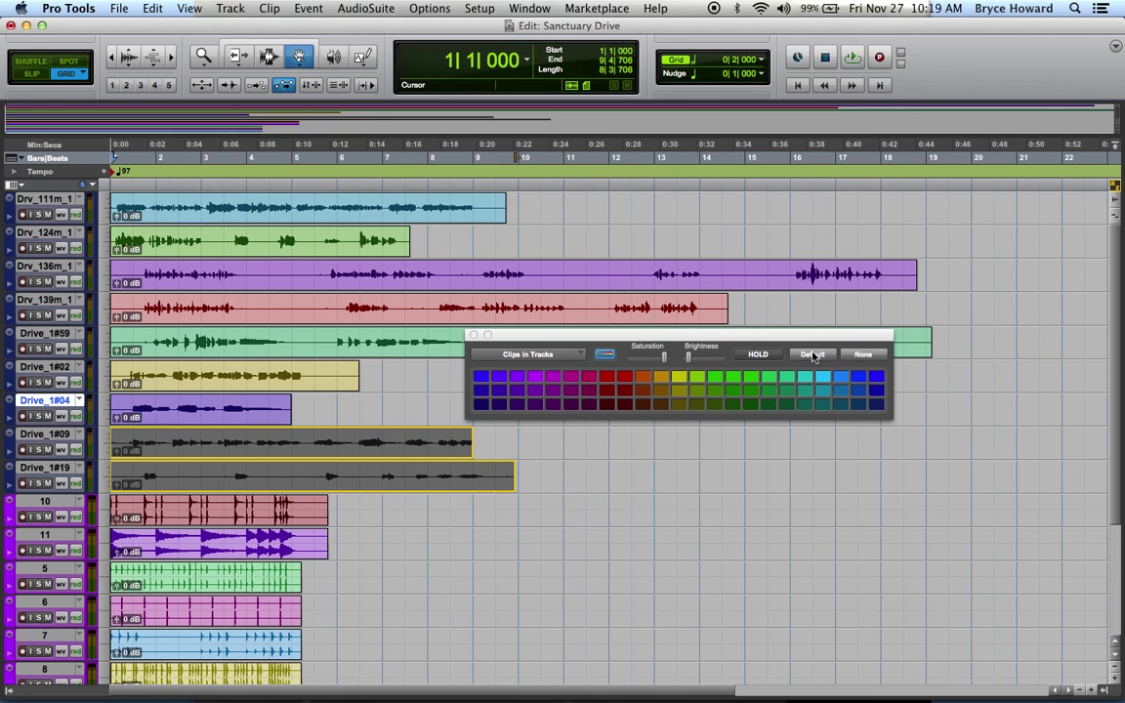
{"action": "left_click", "coordinate": [811, 353]}
{"action": "left_click", "coordinate": [612, 463]}
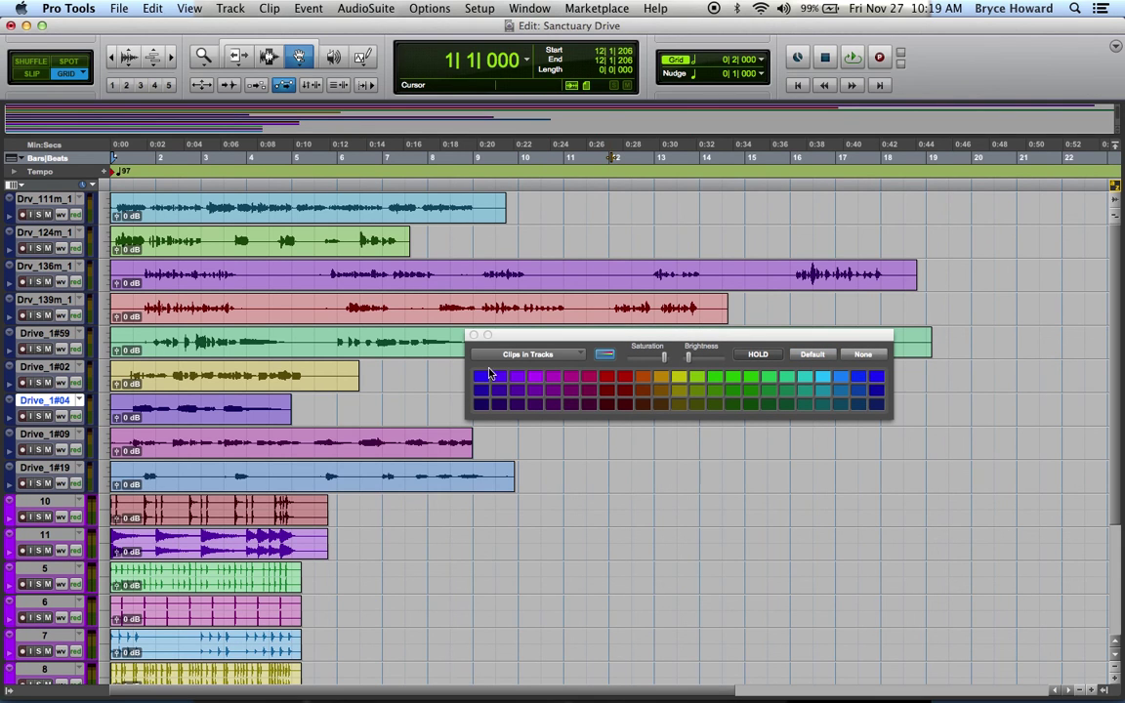
- Close the Color Palette, place the insertion point at bar 5, and select Drv_111m_1
{"action": "left_click", "coordinate": [474, 335]}
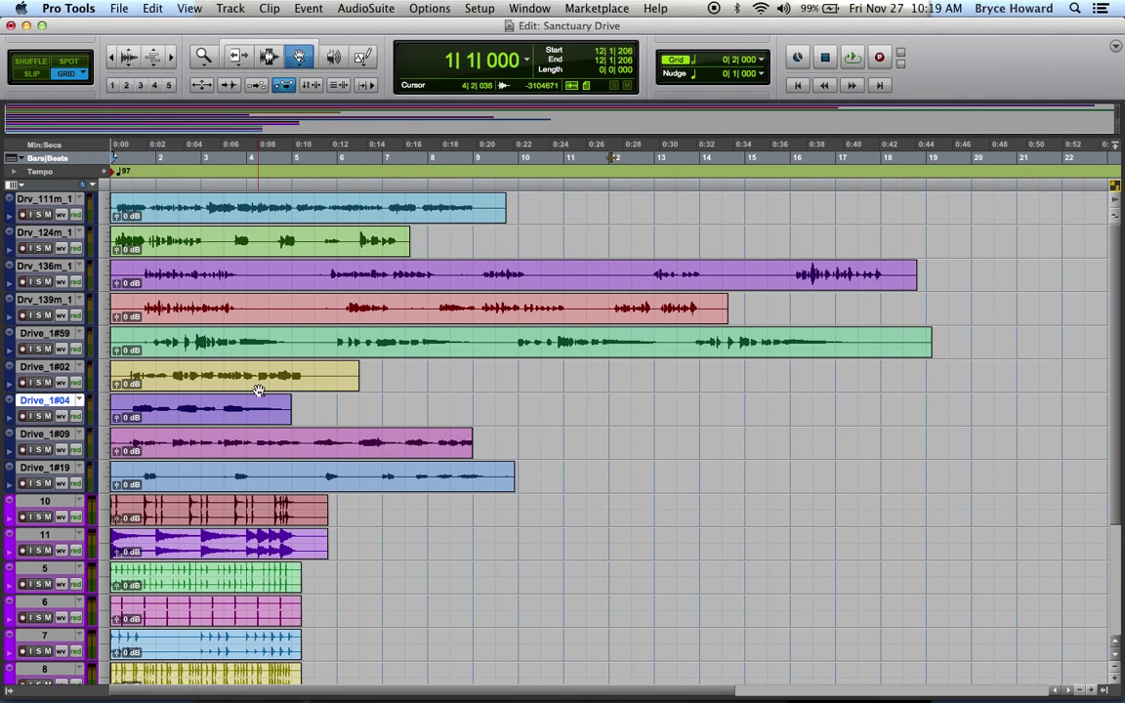
{"action": "left_click", "coordinate": [293, 399]}
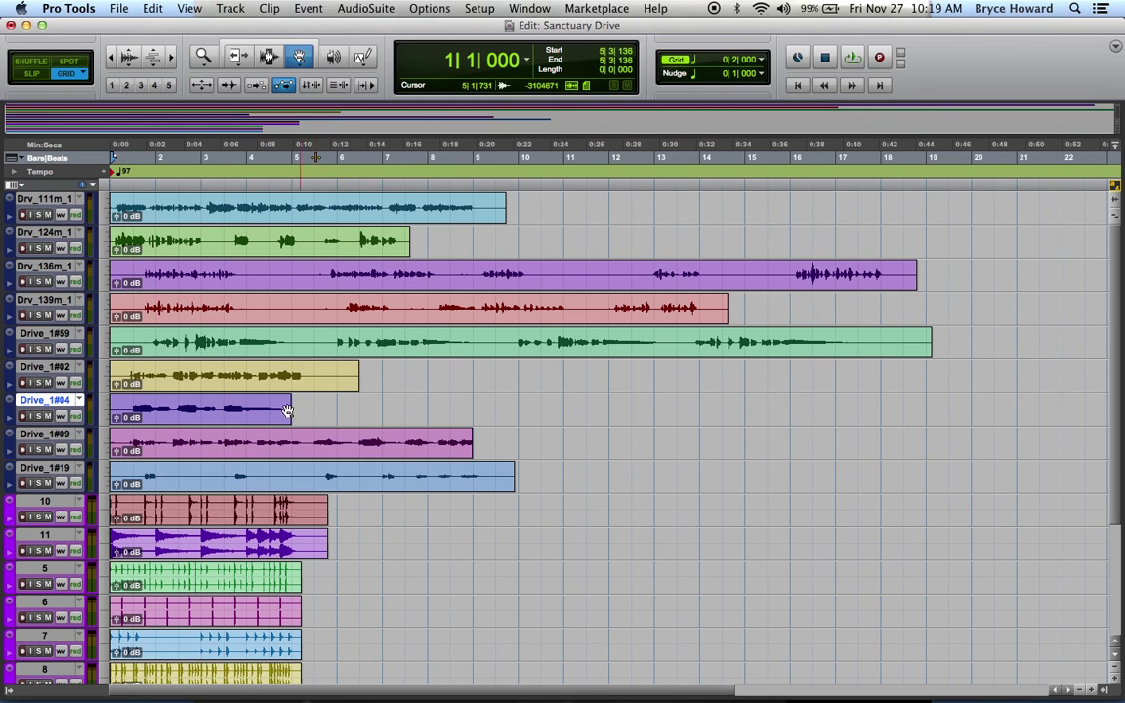
{"action": "left_click", "coordinate": [35, 200]}
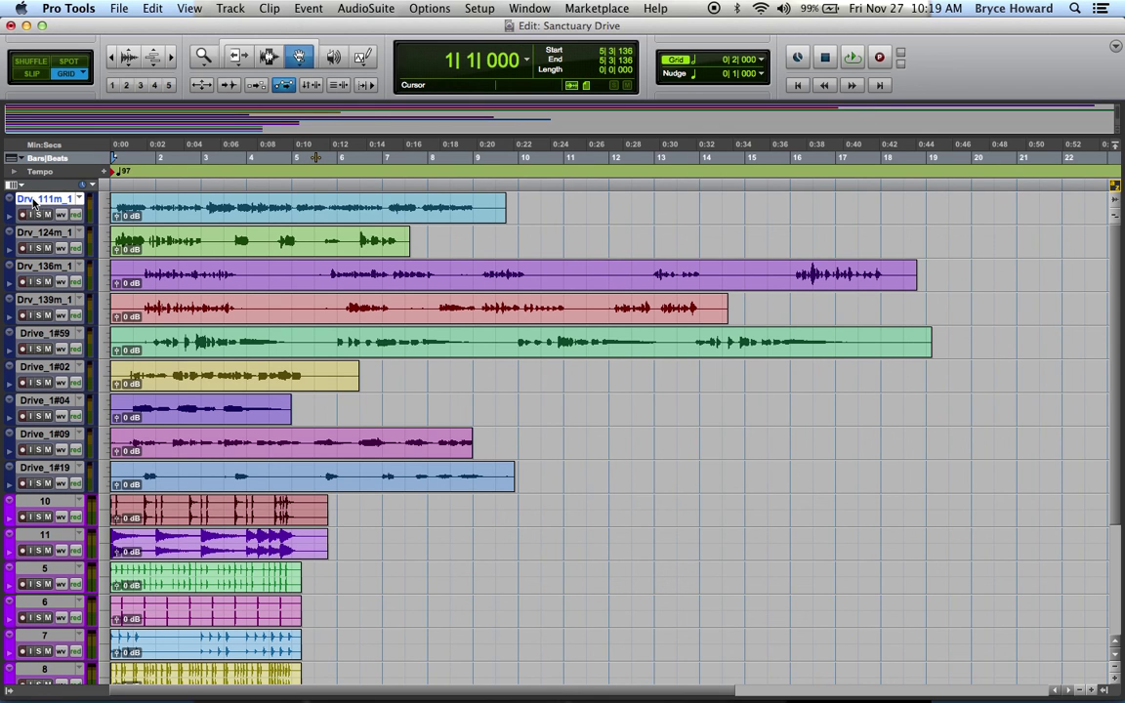